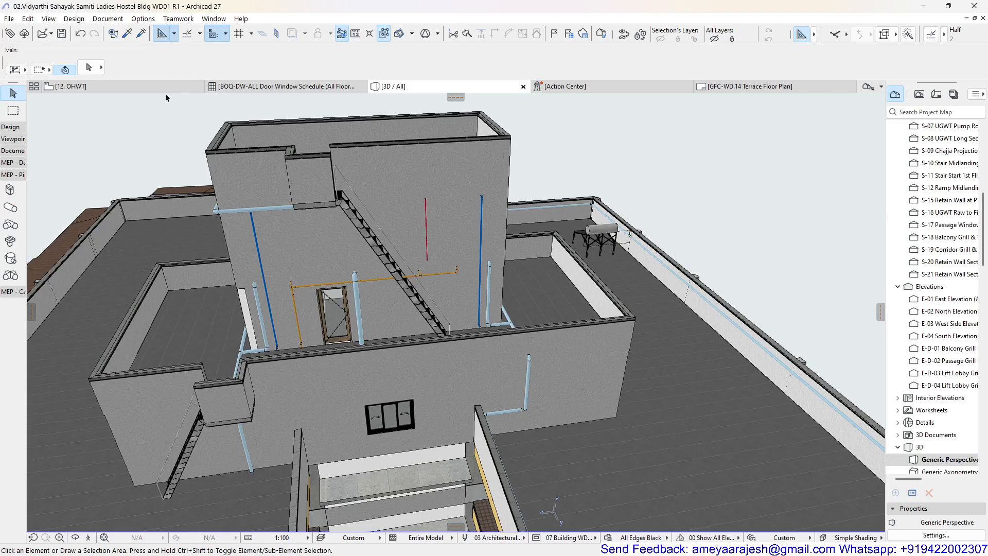
Open the 12. OHWT floor plan and examine the pipe labels above the water tanks.
left_click(130, 88)
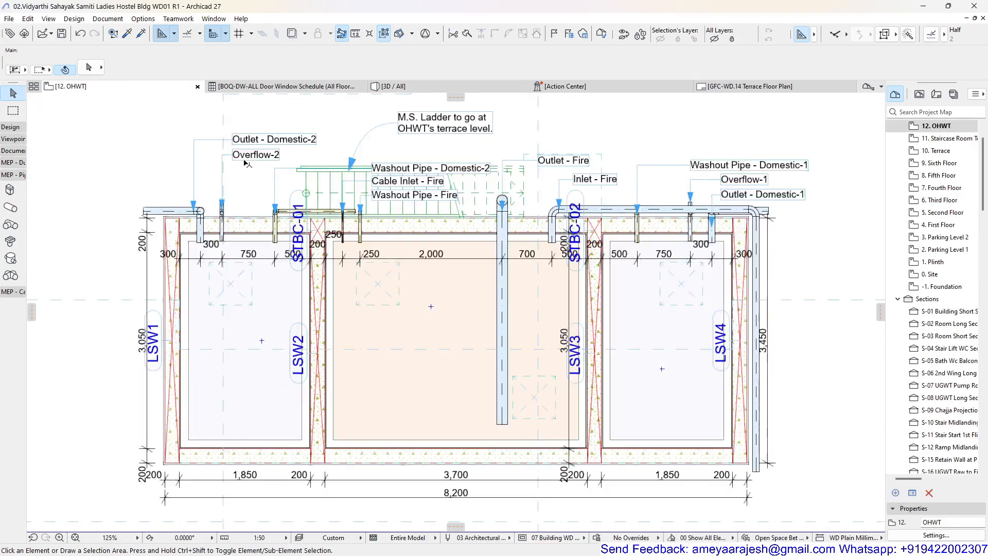
scroll(246, 153, "up", 1)
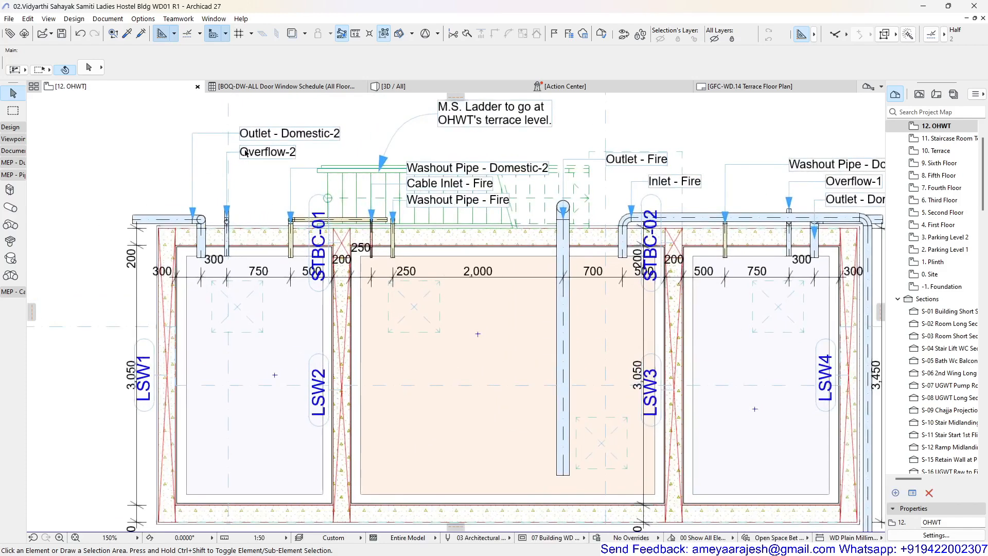
scroll(247, 149, "up", 2)
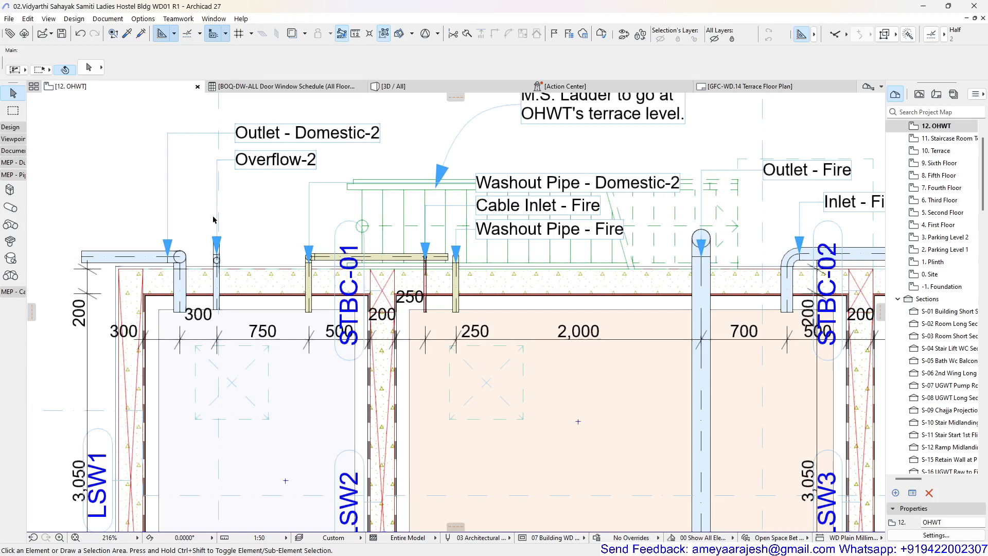
Try changing the Outlet - Domestic-2 pipe's ID to "Outlet - Domestic-20", and restore it to "Outlet - Domestic-2".
left_click(132, 260)
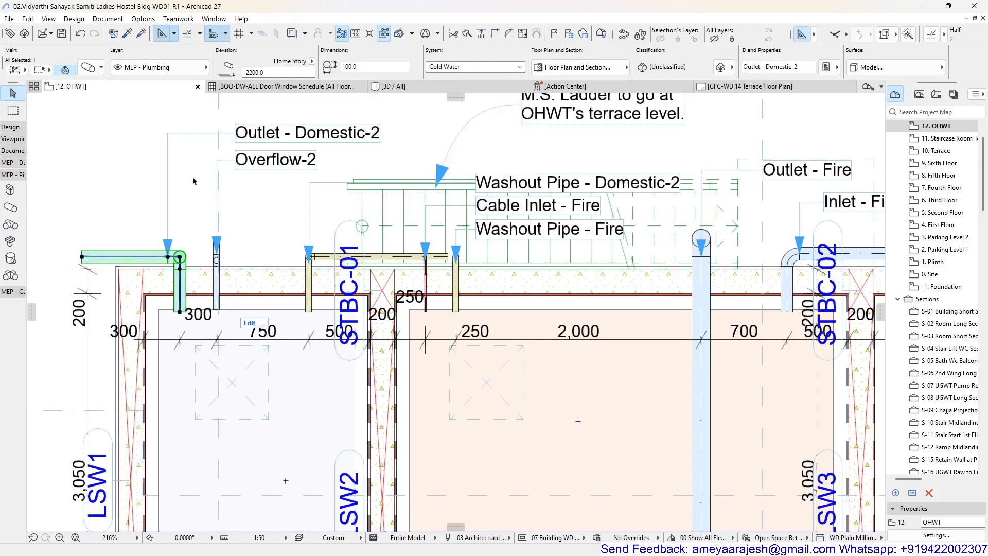
left_click(804, 67)
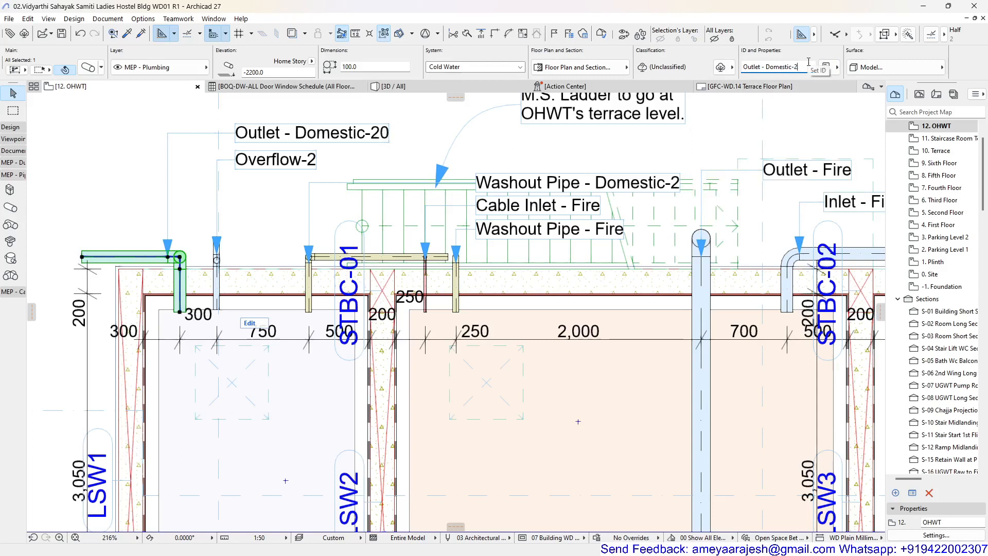
key("Return")
left_click(174, 208)
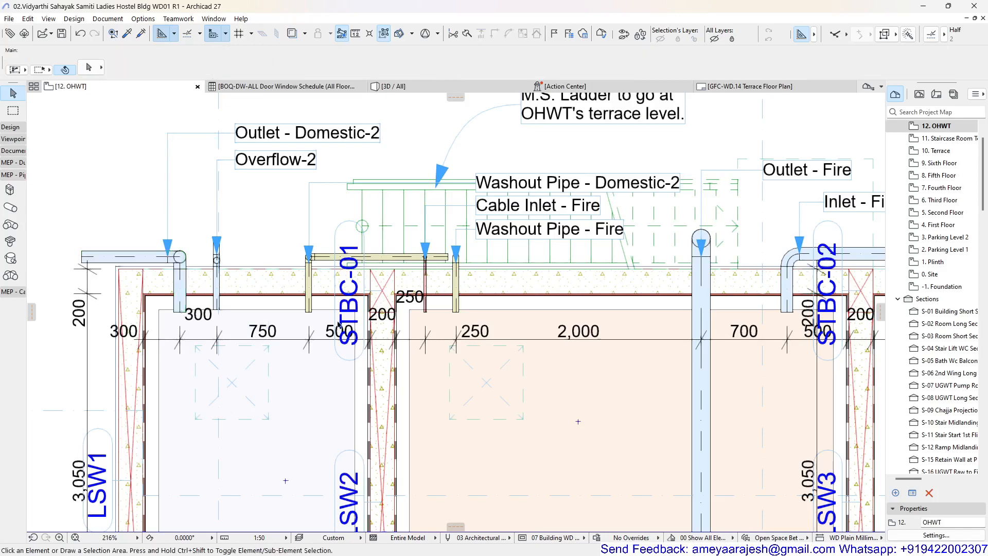
scroll(338, 324, "down", 5)
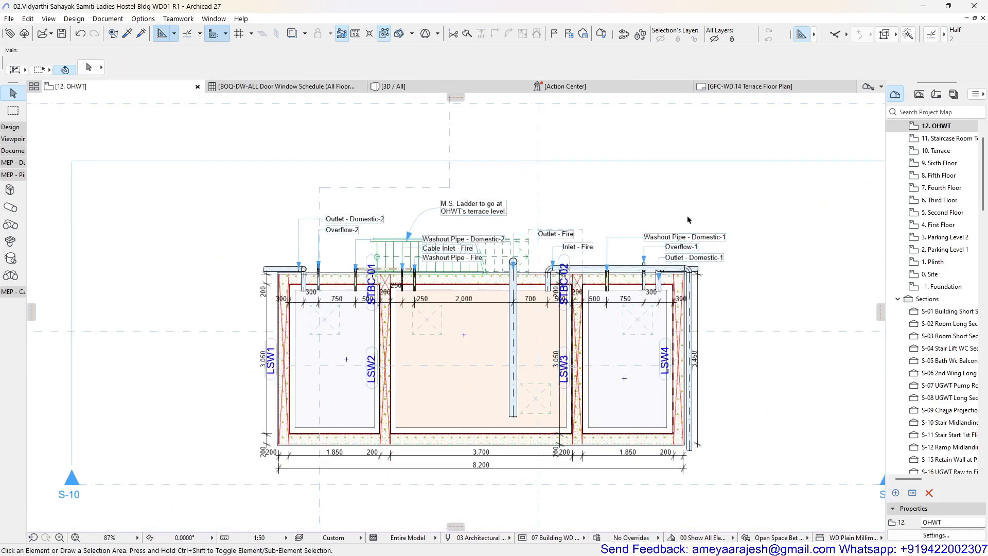
Open the 10. Terrace floor plan and go to the solar water heater beside shear wall SW32.
left_click(931, 153)
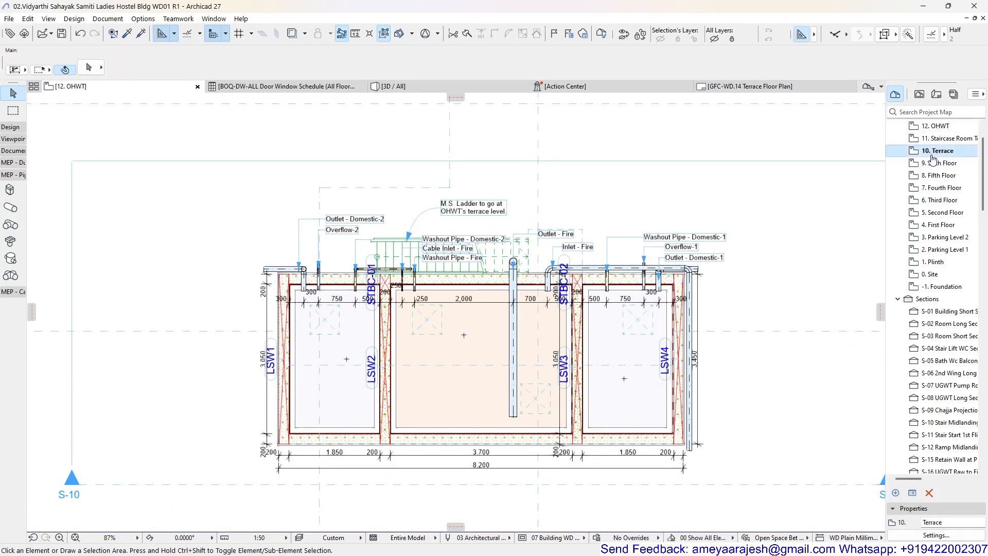
double_click(932, 155)
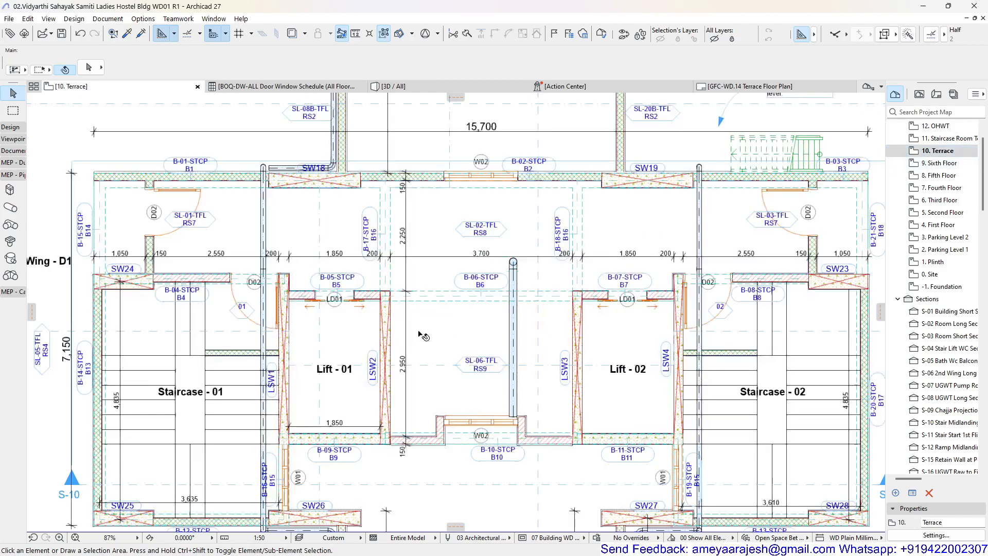
scroll(482, 292, "down", 4)
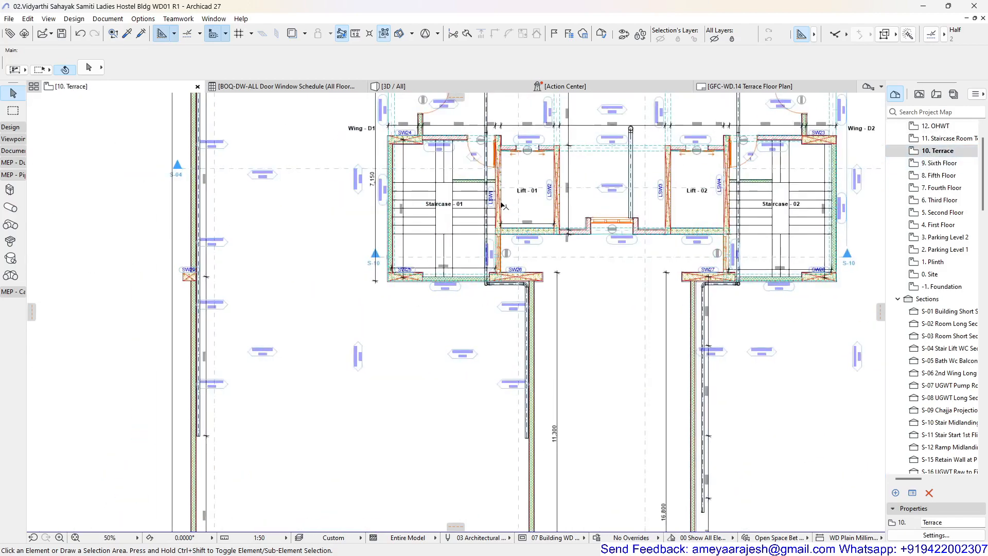
middle_click_drag(440, 341, 476, 252)
scroll(523, 348, "up", 4)
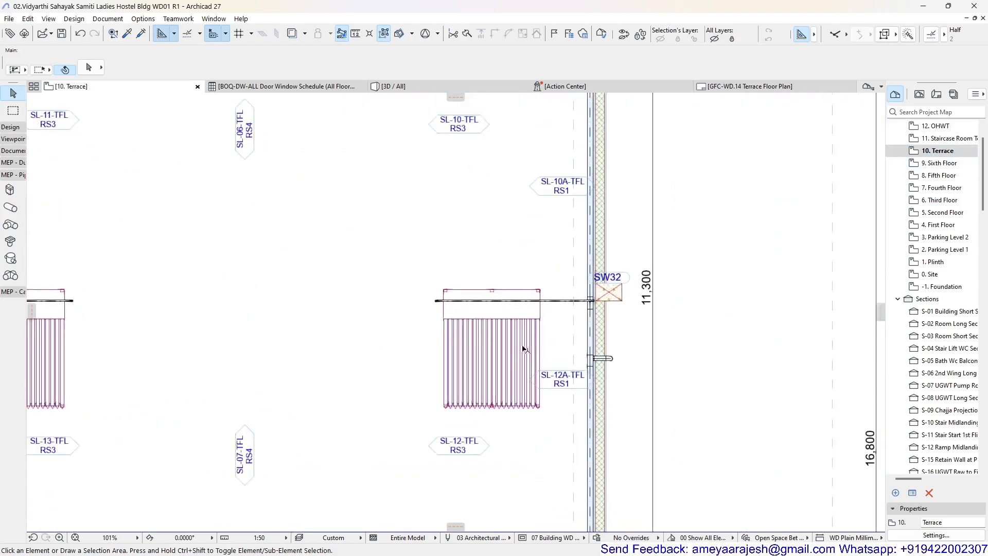
Examine the terrace solar water heaters and their connecting pipes in the 3D view.
left_click(424, 85)
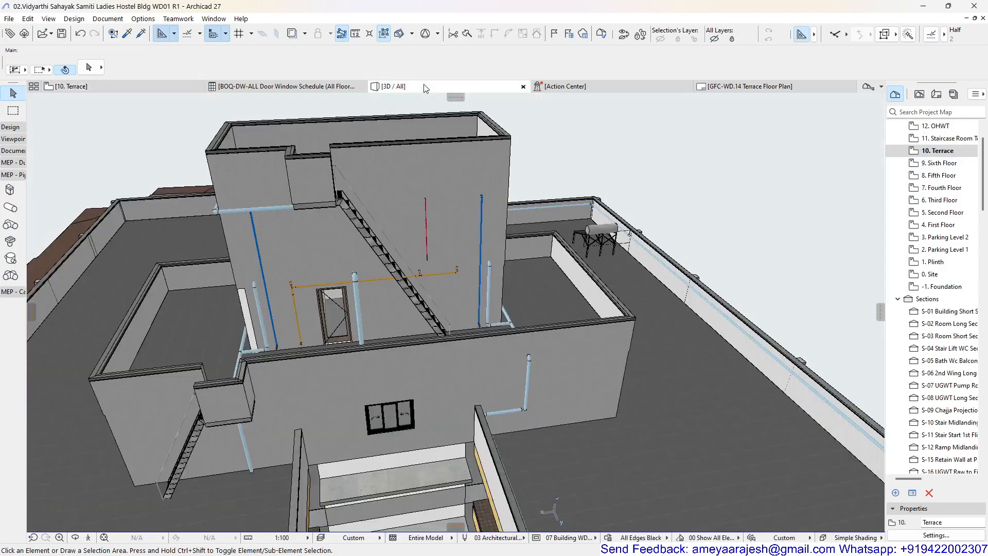
scroll(609, 241, "up", 4)
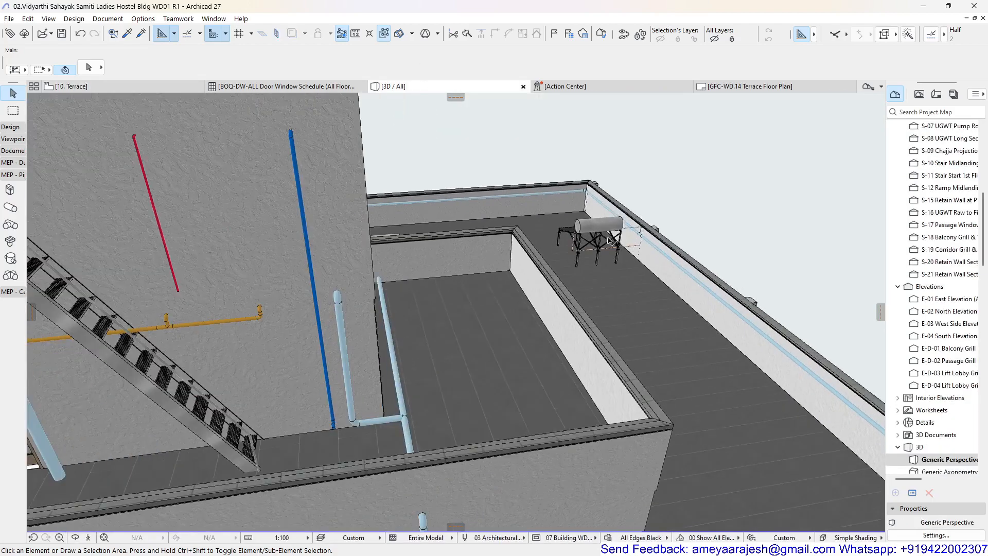
scroll(609, 240, "up", 3)
middle_click_drag(573, 249, 589, 379)
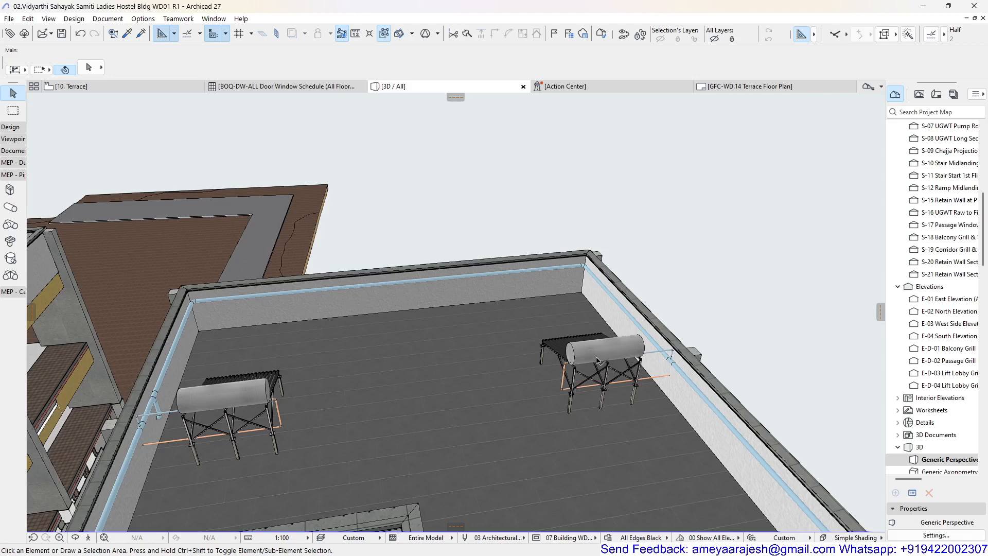
mouse_move(600, 351)
Return to the 10. Terrace plan and review the Label tool's default settings for the Text / Autotext label.
left_click(130, 87)
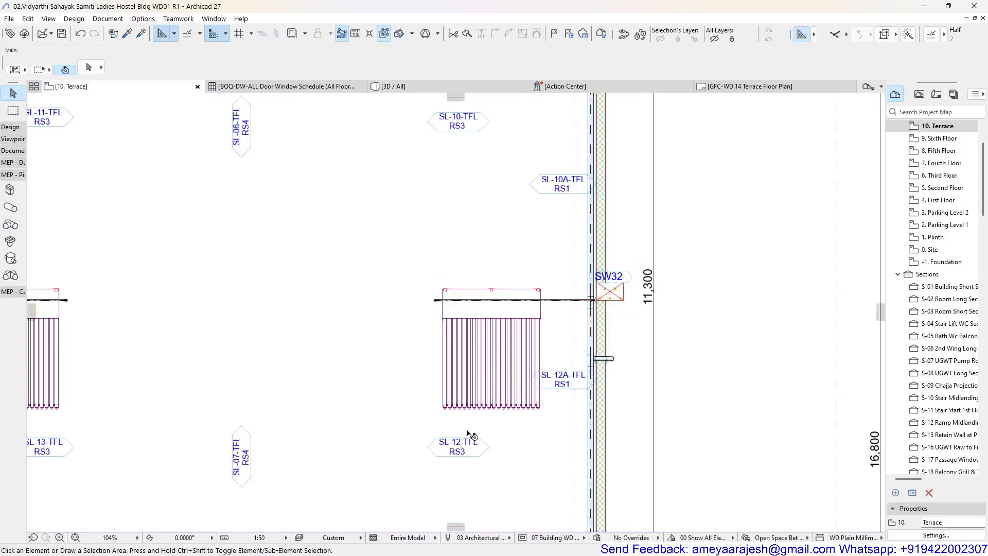
scroll(466, 424, "up", 3)
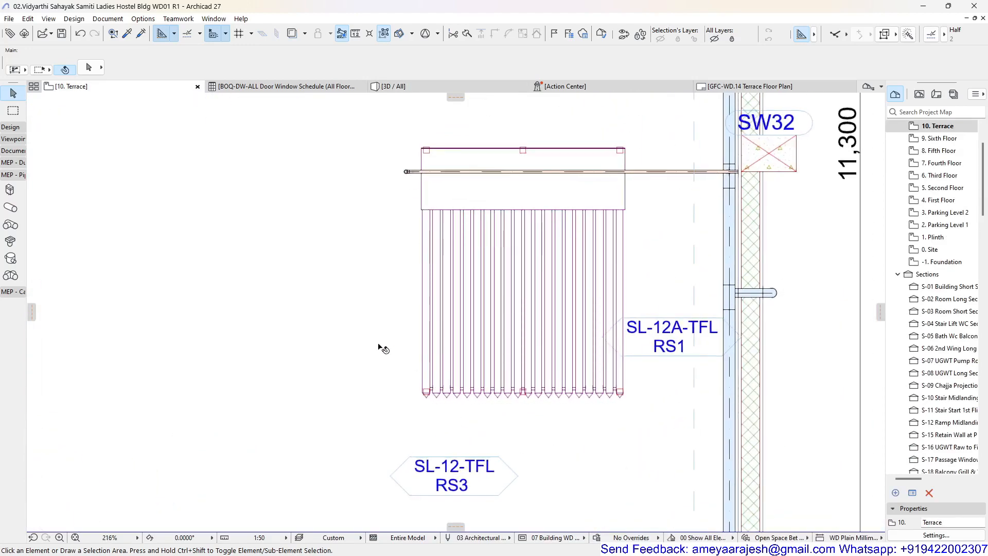
scroll(384, 349, "up", 2)
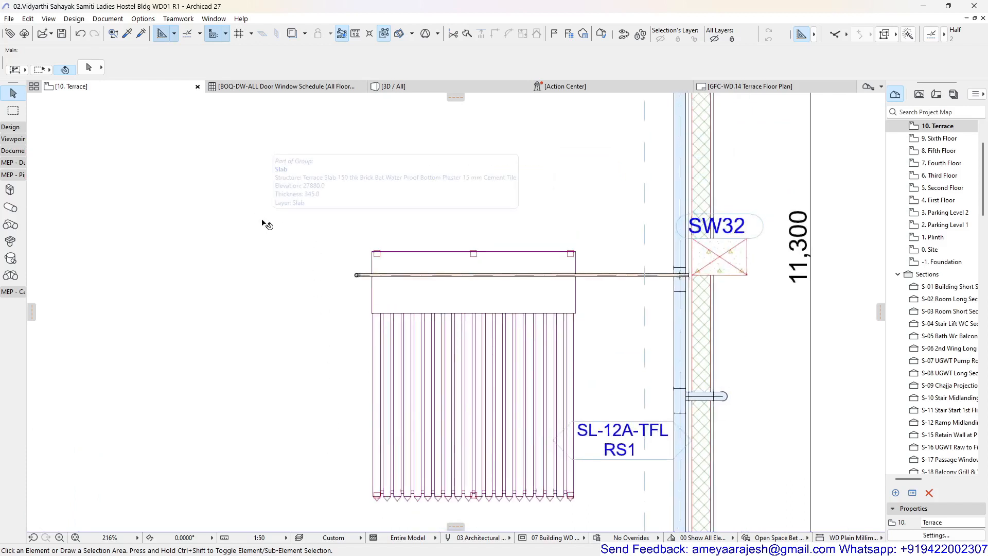
left_click(6, 150)
left_click(9, 251)
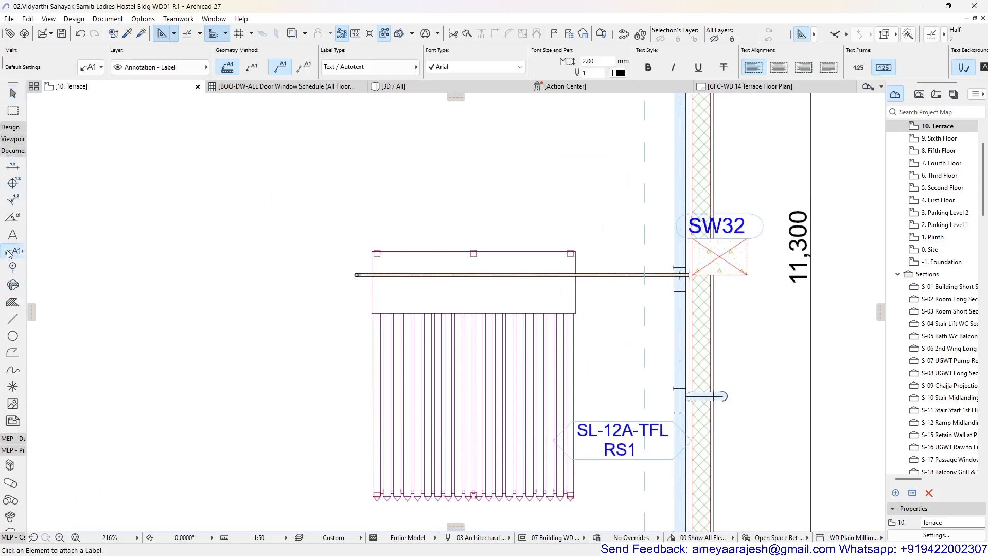
double_click(9, 252)
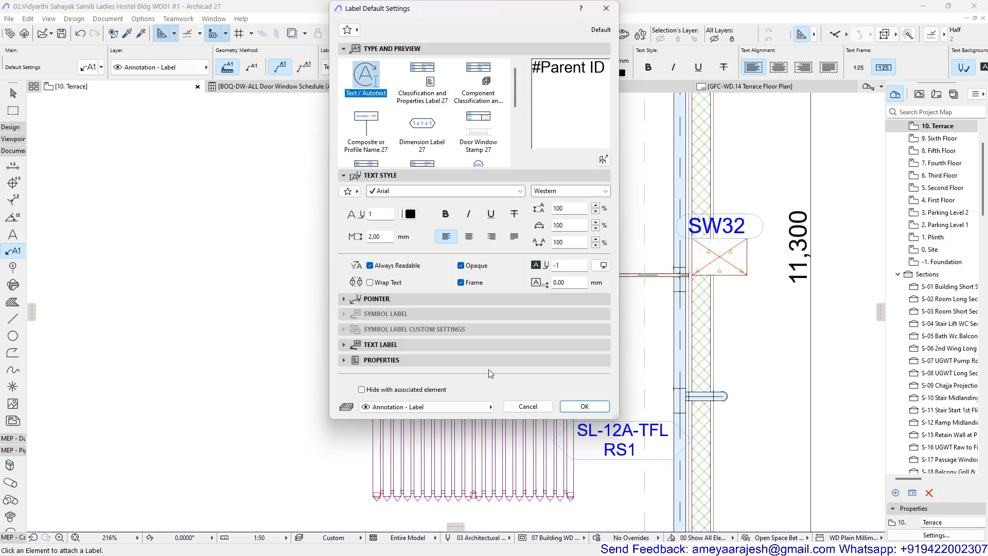
left_click(584, 407)
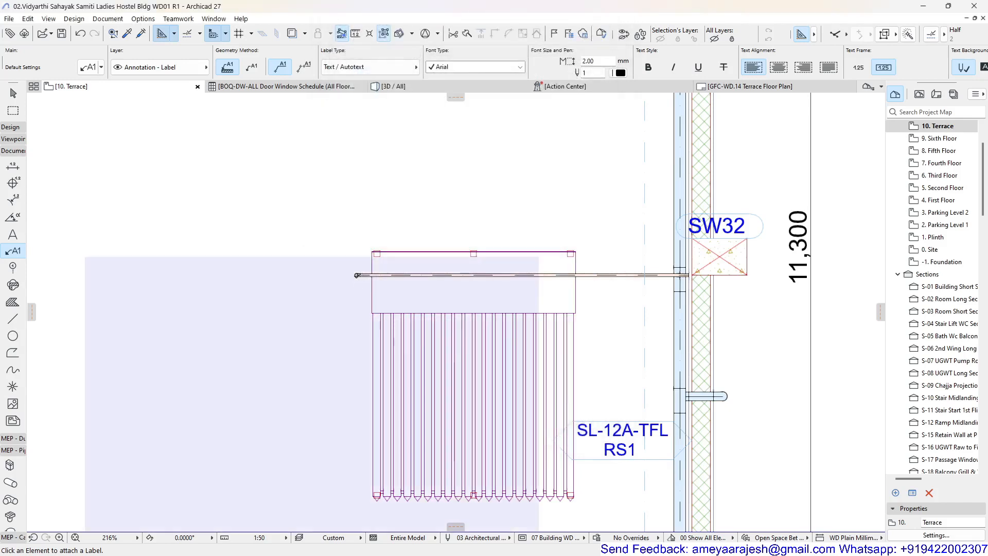
Try to label the free end of the hot water pipe at the solar heater beside SW32, and undo the label.
scroll(360, 271, "up", 5)
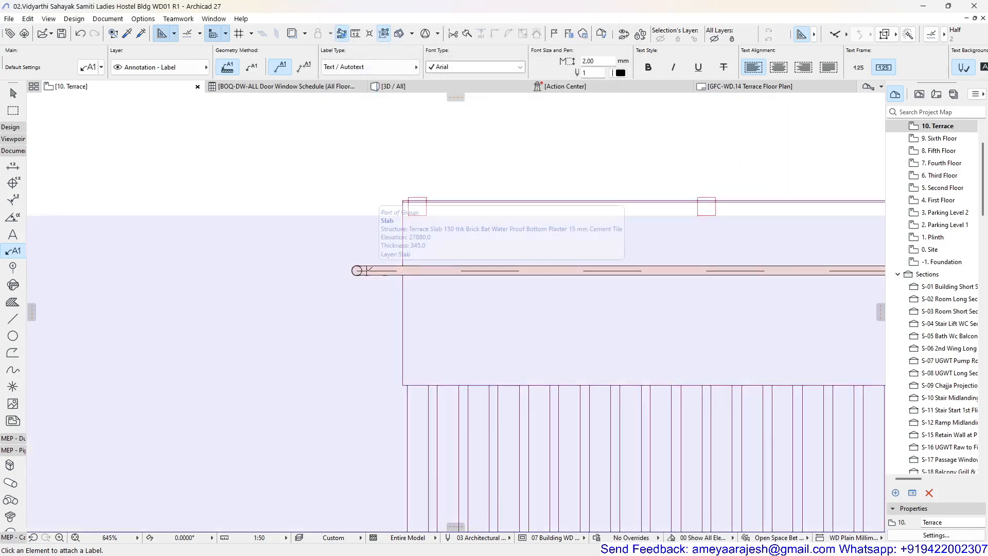
scroll(367, 269, "up", 3)
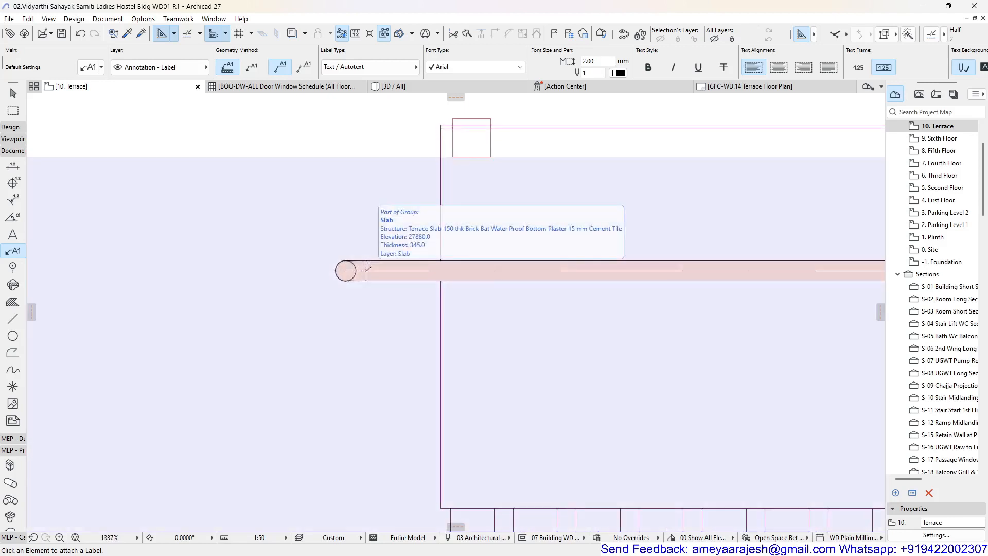
left_click(367, 268)
scroll(369, 332, "down", 8)
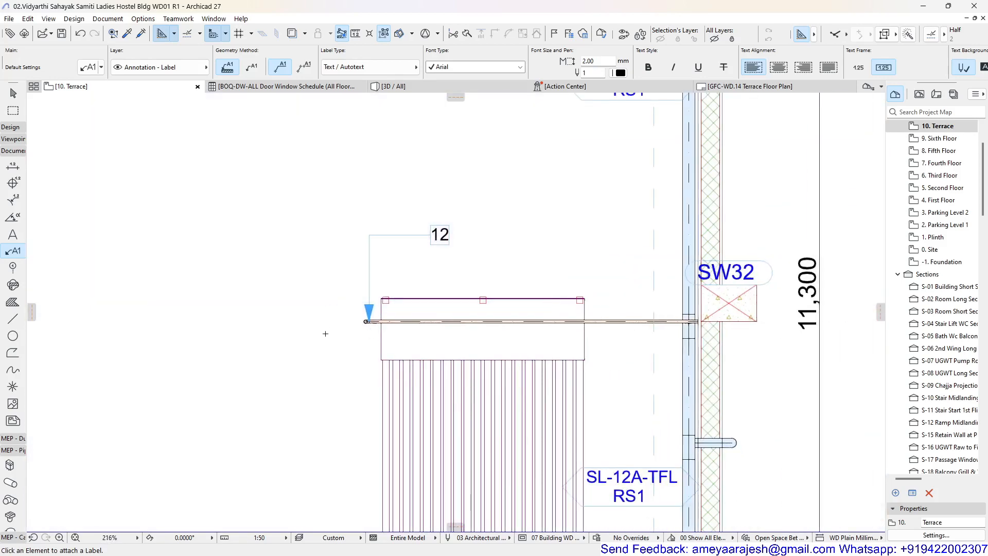
scroll(327, 340, "down", 3)
middle_click_drag(316, 401, 324, 289)
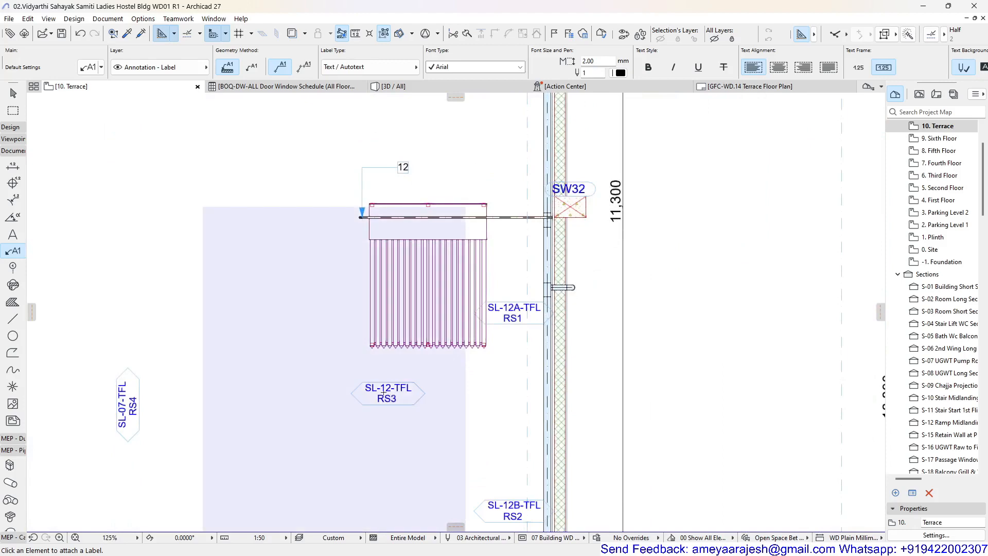
scroll(382, 391, "up", 3)
scroll(401, 404, "down", 5)
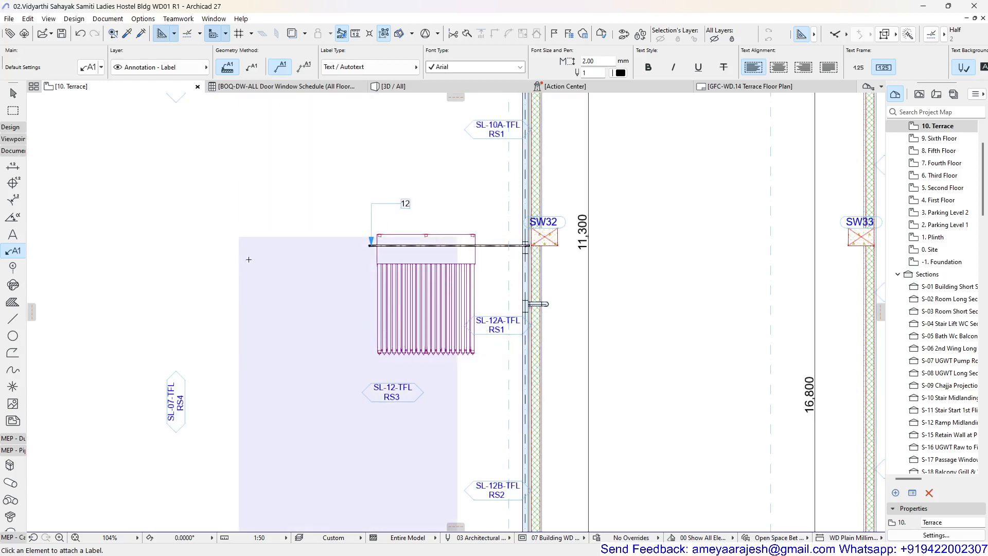
left_click(80, 33)
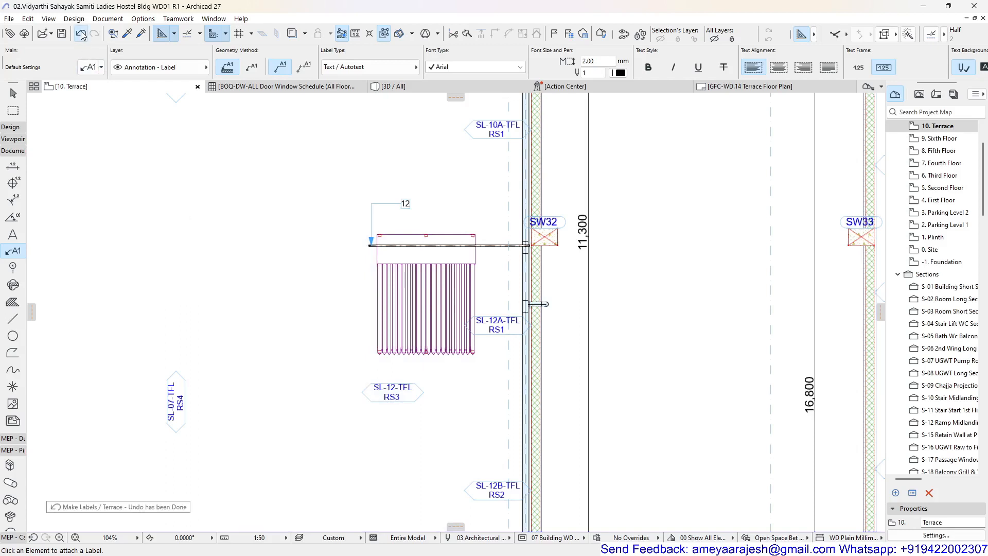
Select the terrace slab beside the solar heater and hide the Slab layer.
left_click(13, 94)
left_click(424, 194)
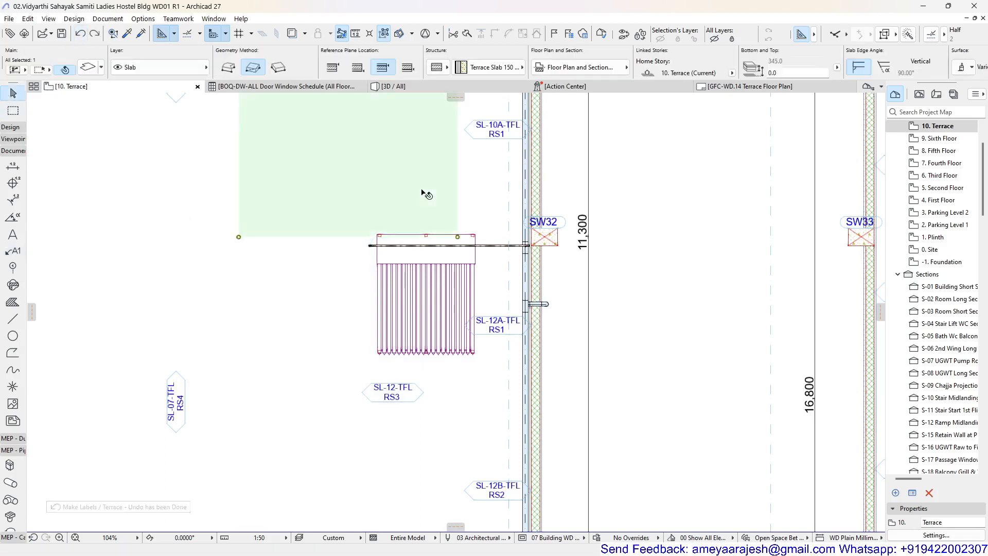
key("Delete")
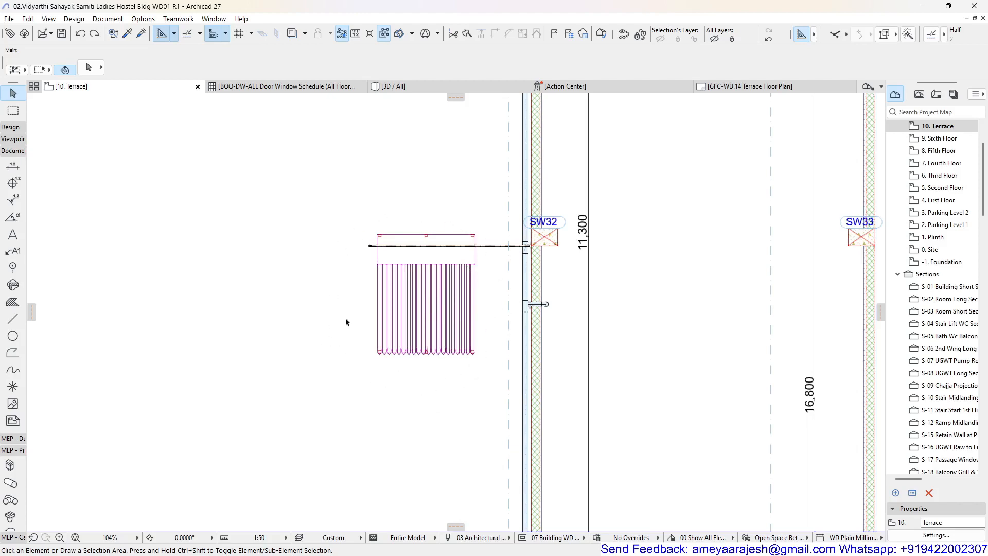
Select the hot water pipe running across the solar heater to the wall at SW32 and check its ID and extent.
scroll(345, 323, "up", 6)
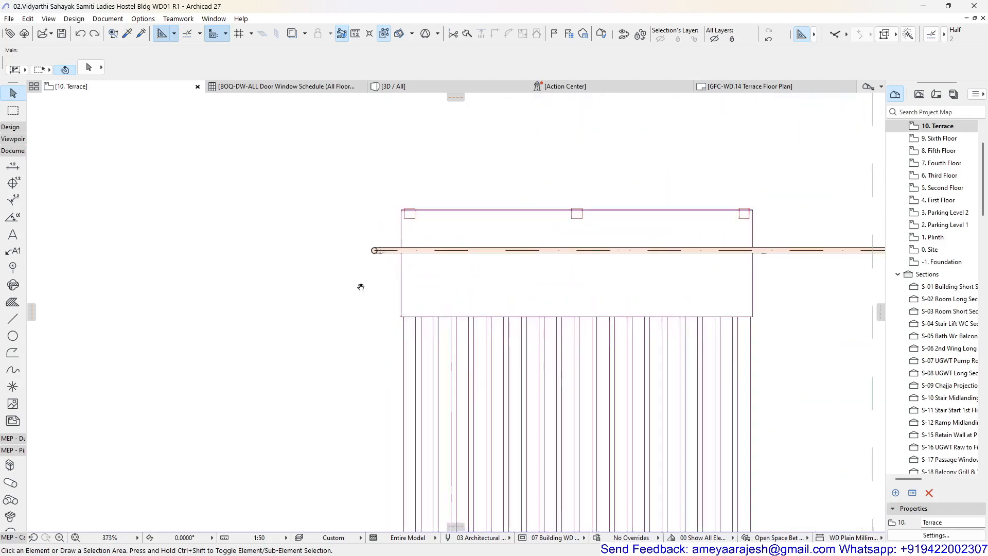
middle_click_drag(360, 287, 199, 278)
scroll(199, 278, "up", 1)
middle_click_drag(122, 294, 73, 282)
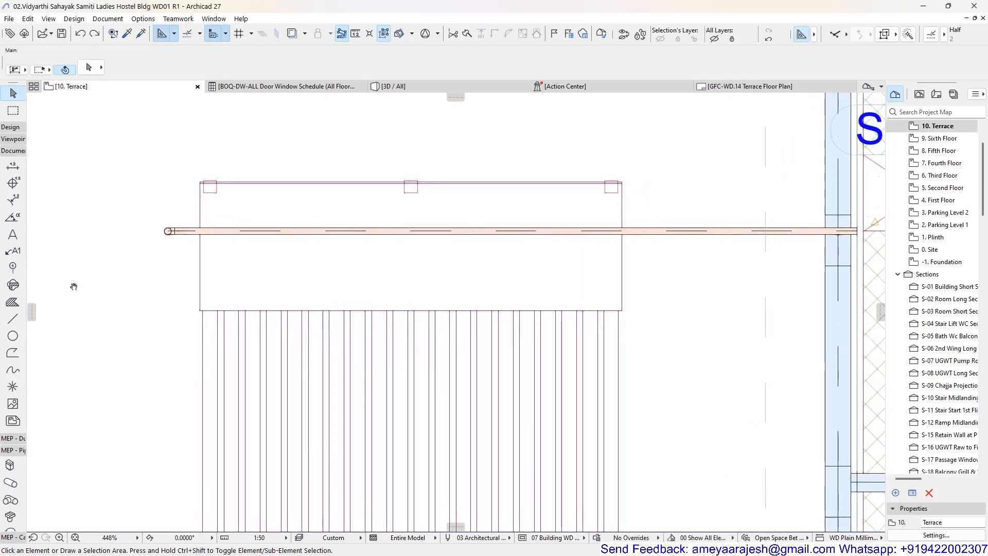
left_click(253, 234)
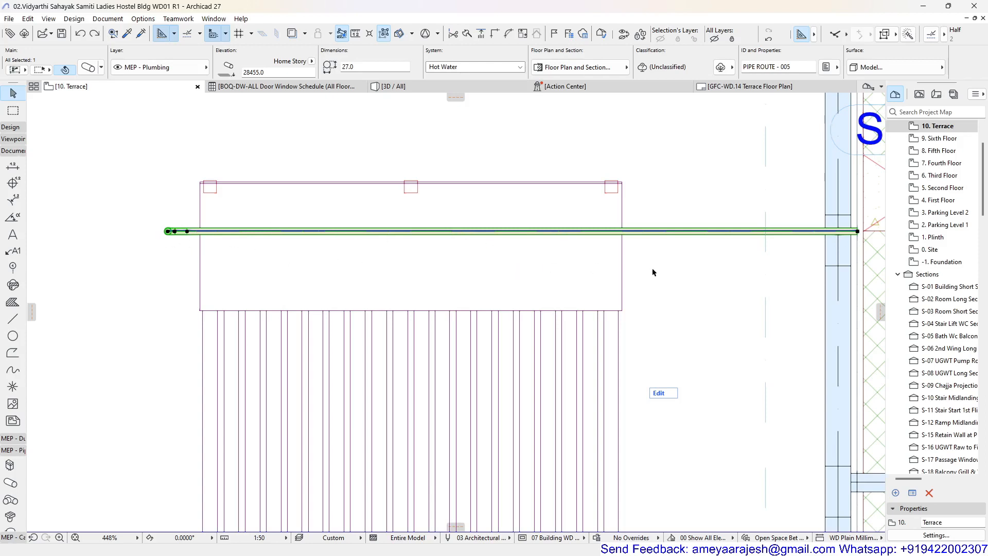
scroll(653, 268, "down", 1)
scroll(223, 232, "up", 3)
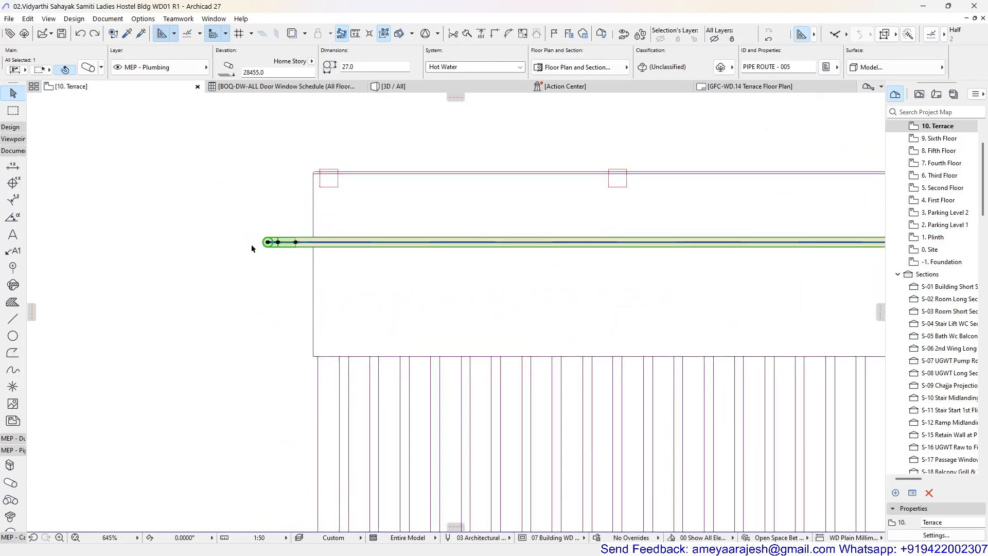
scroll(268, 250, "up", 1)
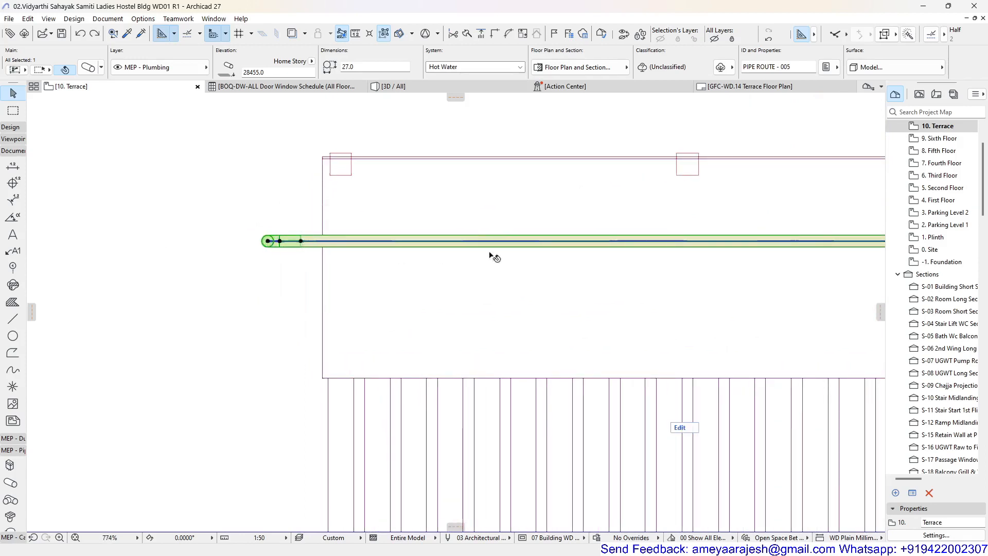
scroll(340, 293, "down", 3)
scroll(215, 295, "down", 3)
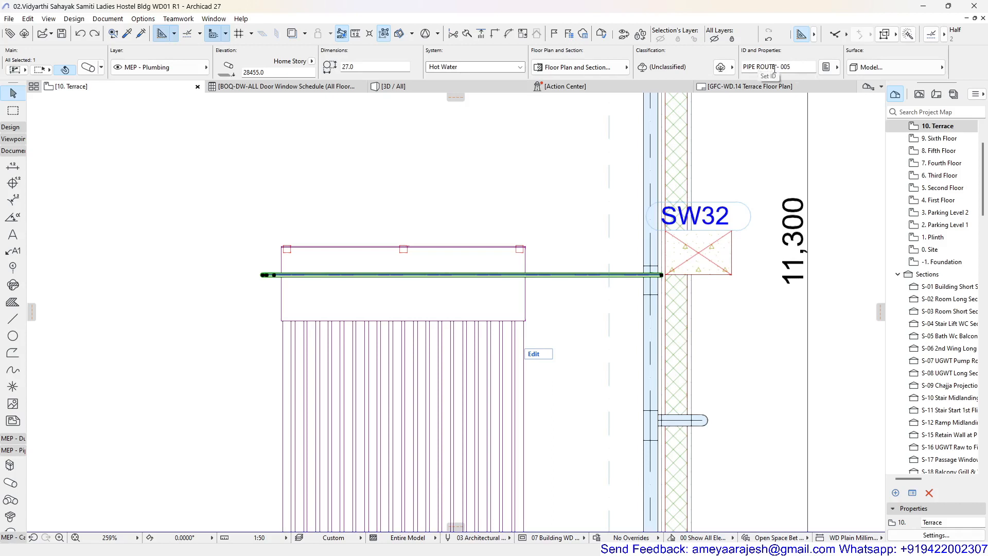
scroll(283, 293, "up", 4)
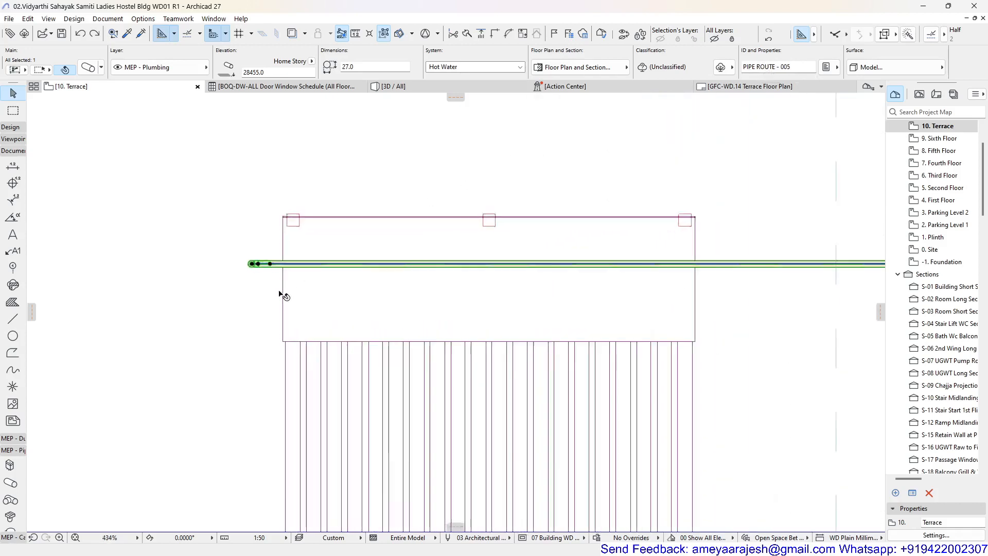
Label the hot water pipe at the bend fitting joint near its free end, beside the solar heater.
scroll(286, 256, "down", 3)
scroll(288, 258, "up", 2)
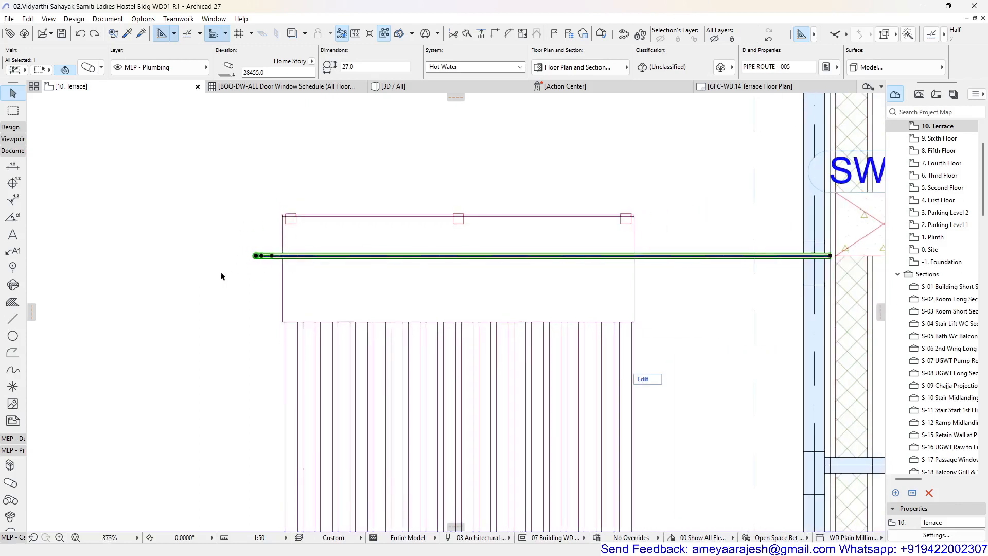
left_click(169, 276)
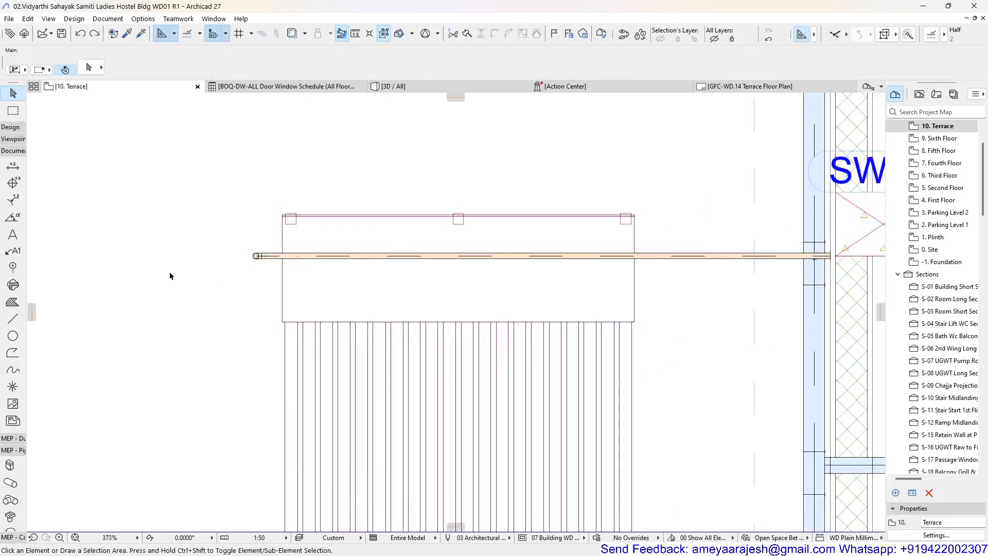
left_click(13, 250)
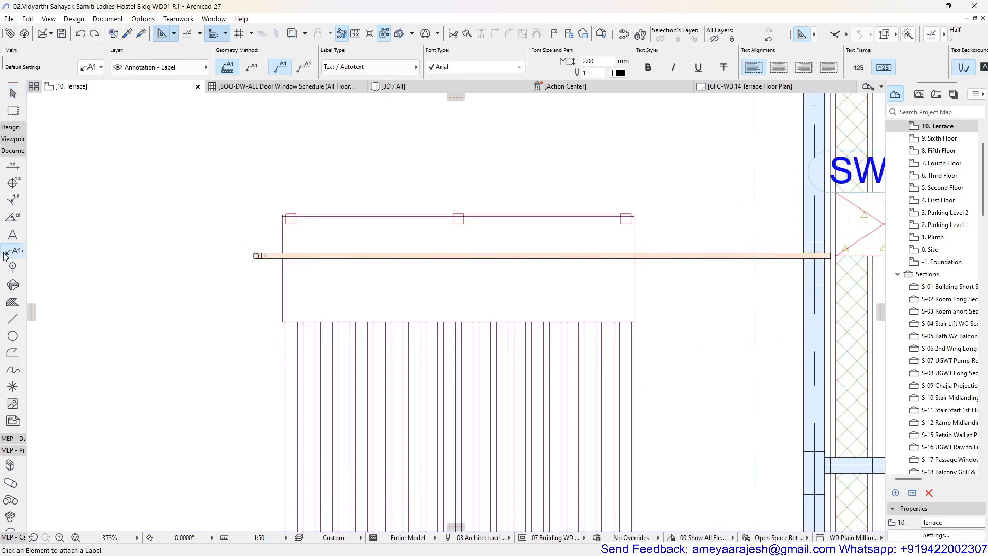
scroll(275, 242, "up", 6)
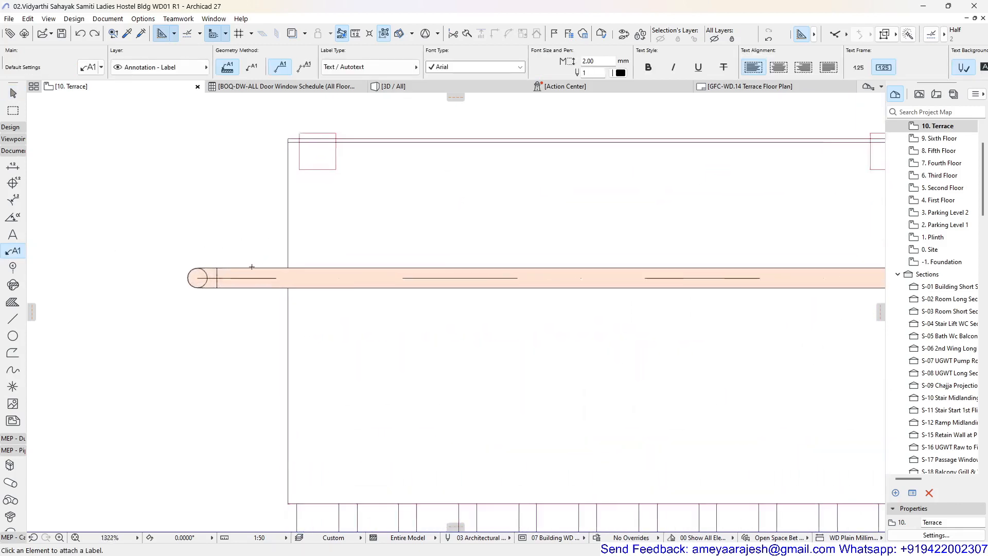
scroll(222, 291, "down", 2)
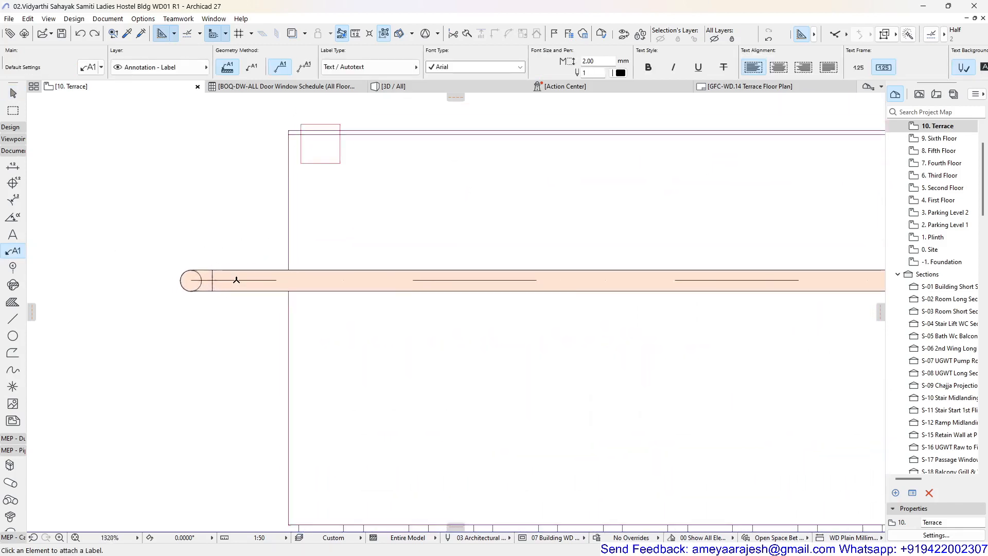
middle_click_drag(258, 254, 169, 385)
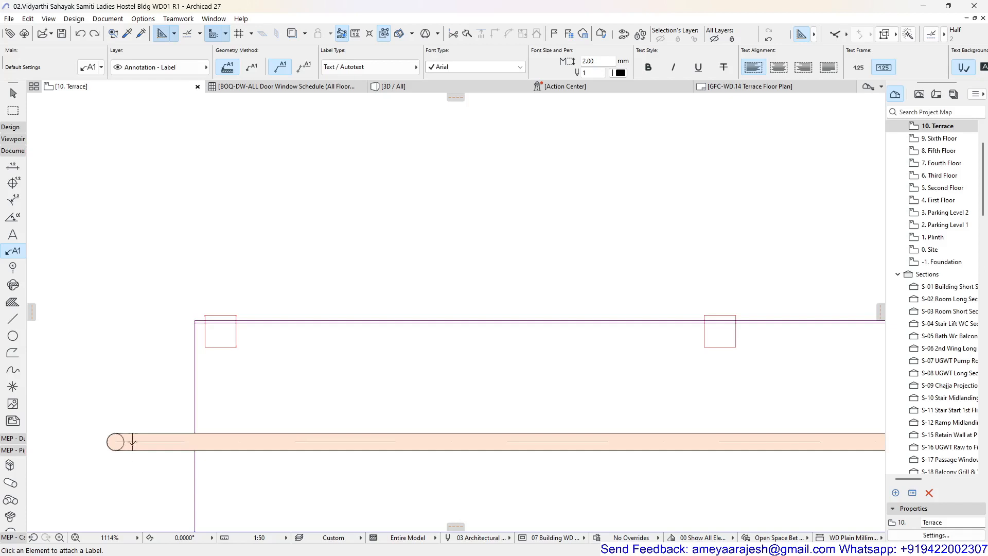
left_click(132, 439)
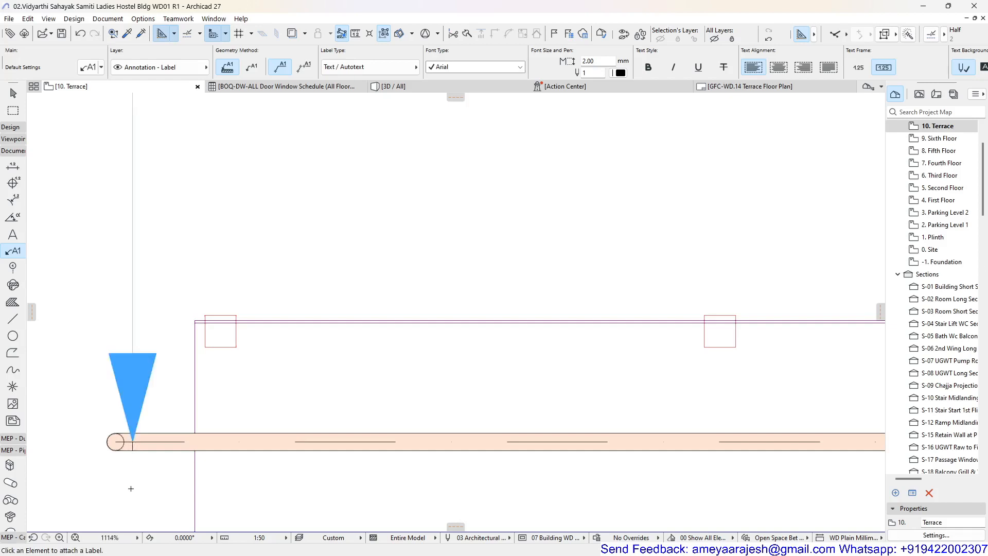
scroll(155, 443, "down", 5)
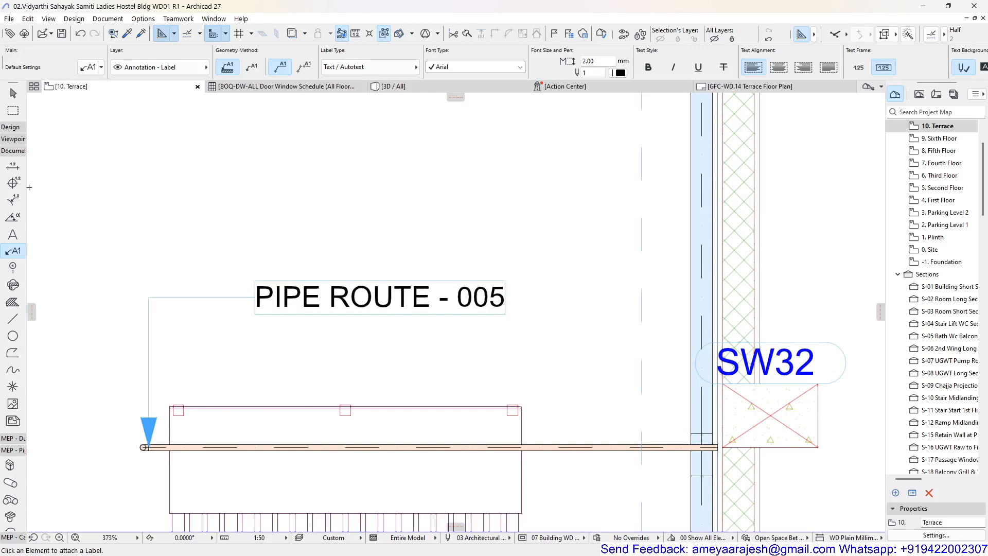
Set the element ID of the hot water pipe crossing the solar heater to "Hot Water Pipe Line" and deselect the pipe.
left_click(13, 94)
left_click(222, 448)
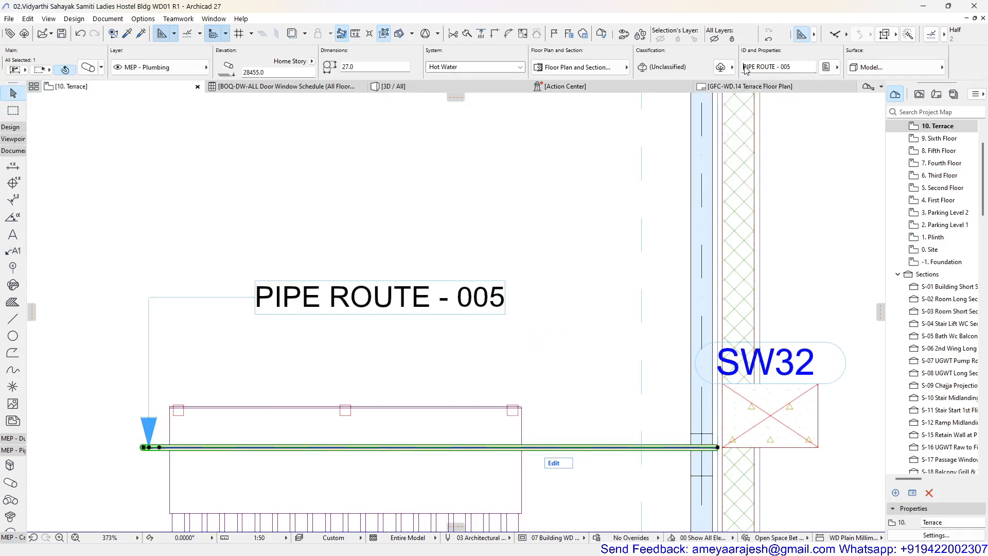
left_click(744, 69)
type("Hot Water")
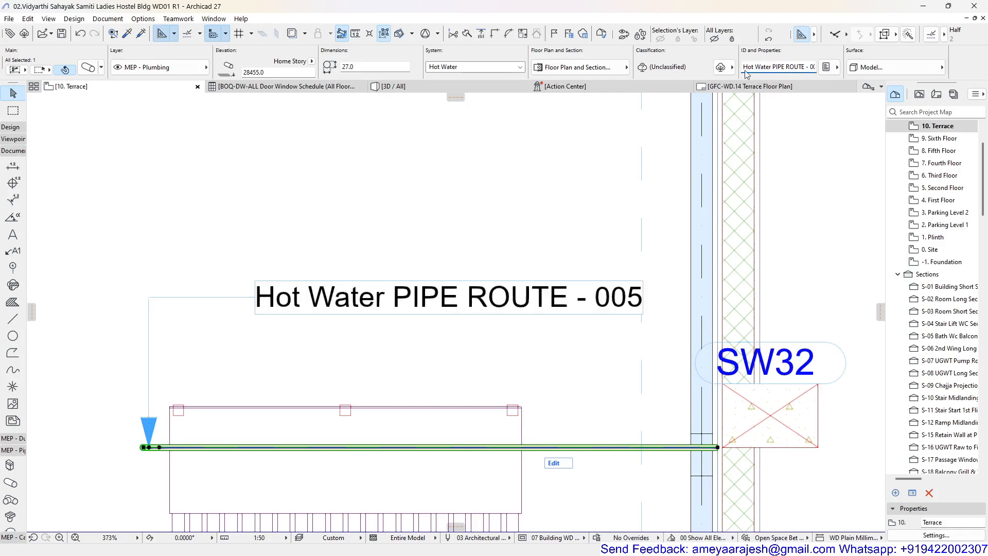
type(" Pipe Line")
key("Delete")
key("Delete")
key("Delete")
key("Delete")
key("Delete")
key("Delete")
key("Delete")
key("Delete")
key("Delete")
key("Delete")
key("Delete")
key("Delete")
key("Delete")
key("Delete")
key("Return")
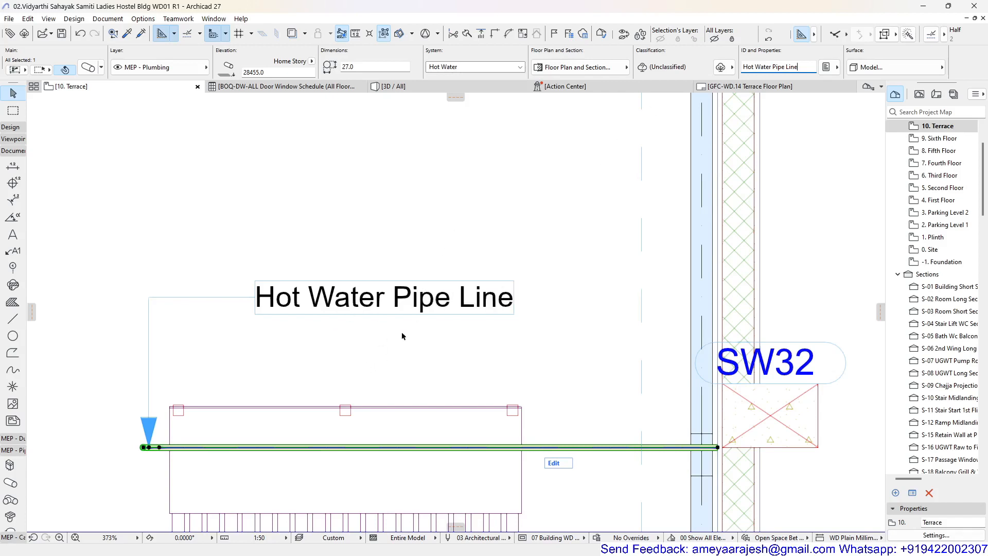
scroll(326, 335, "up", 3)
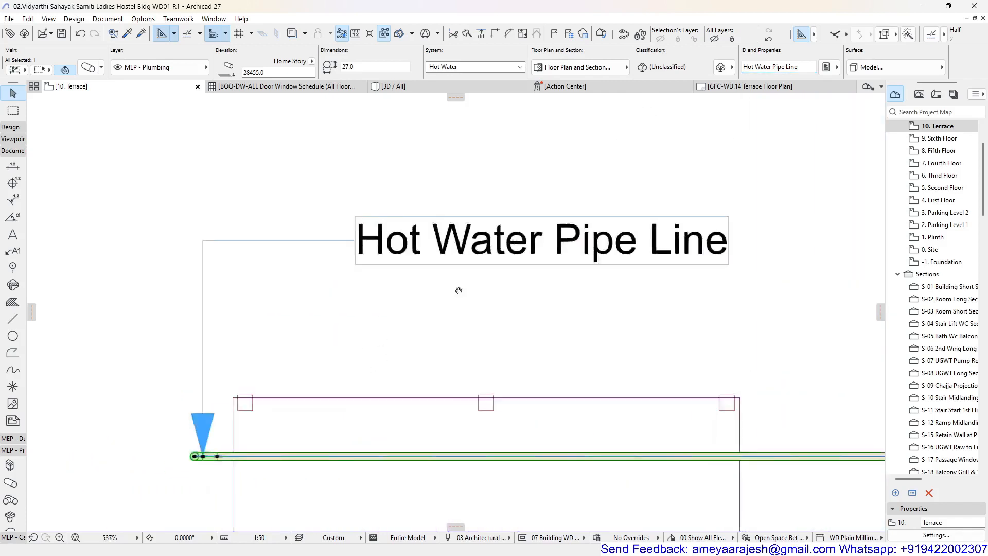
scroll(401, 326, "up", 1)
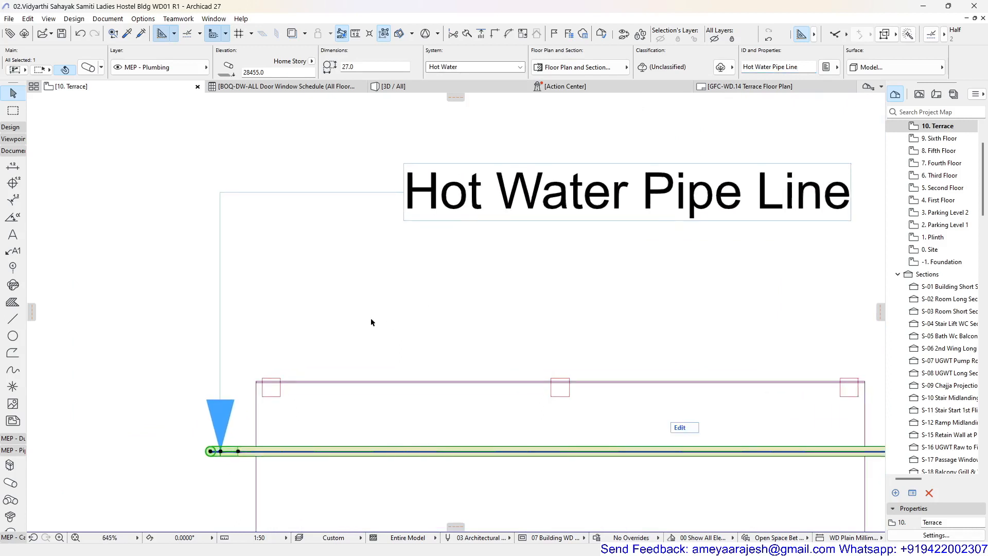
scroll(374, 309, "down", 1)
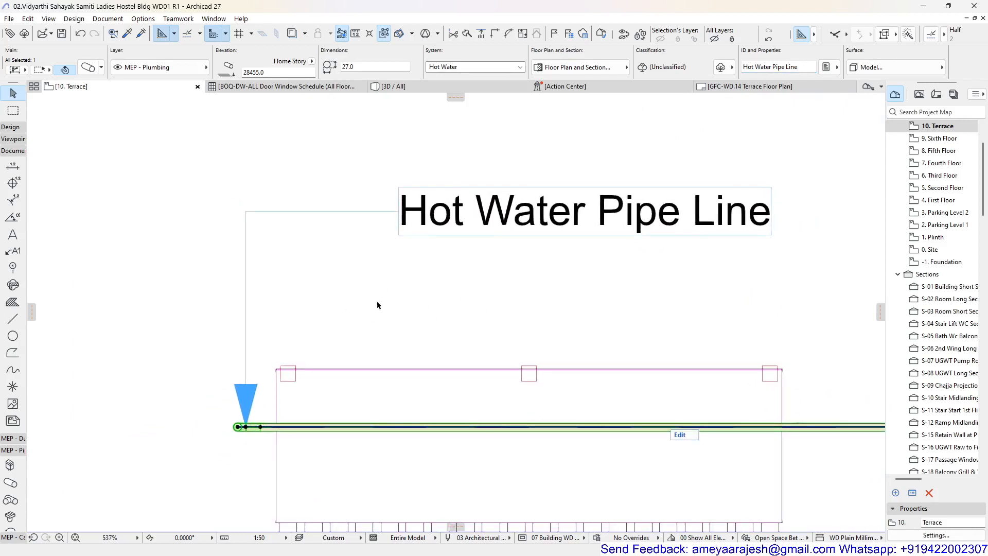
left_click(336, 300)
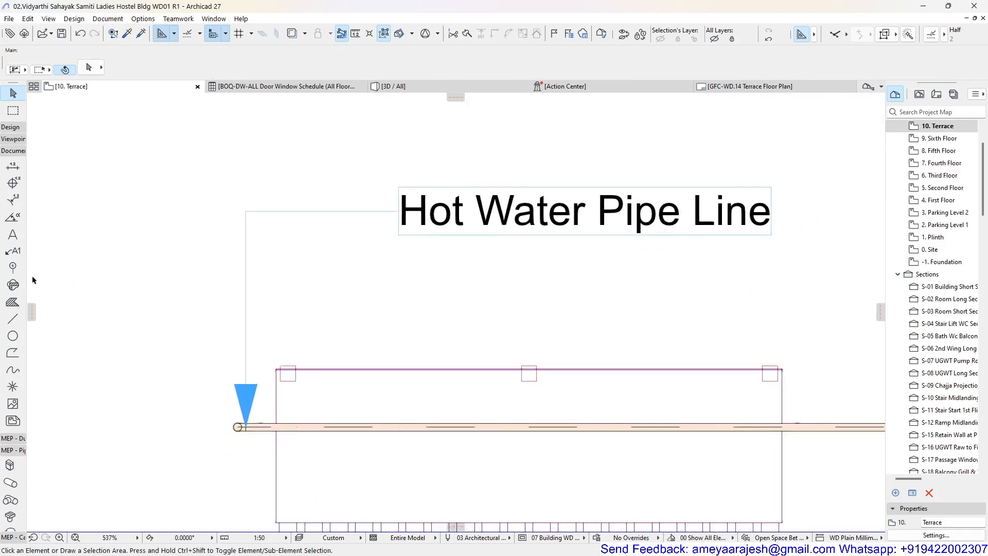
Try labelling the hot water pipe along its straight run and at its free end, and undo these extra labels.
left_click(13, 251)
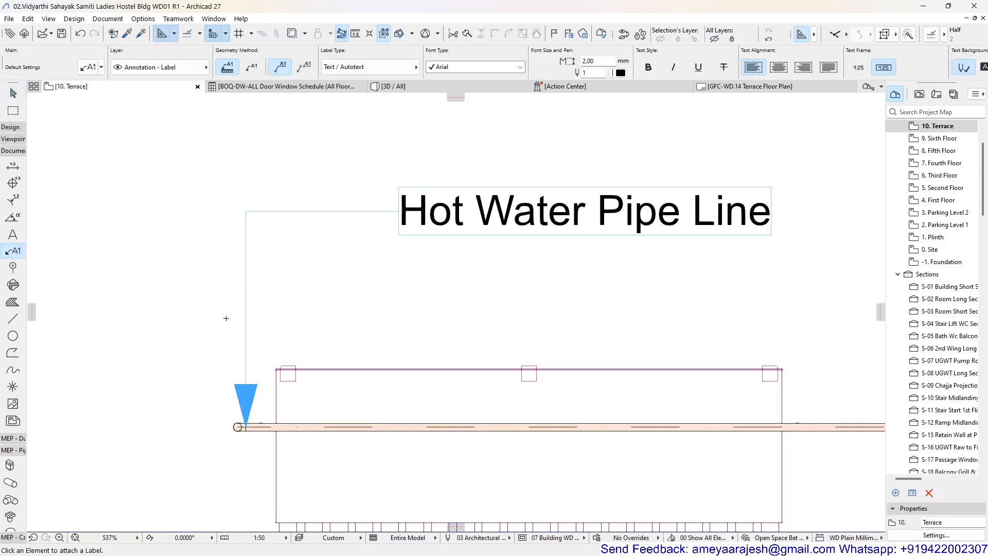
left_click(411, 427)
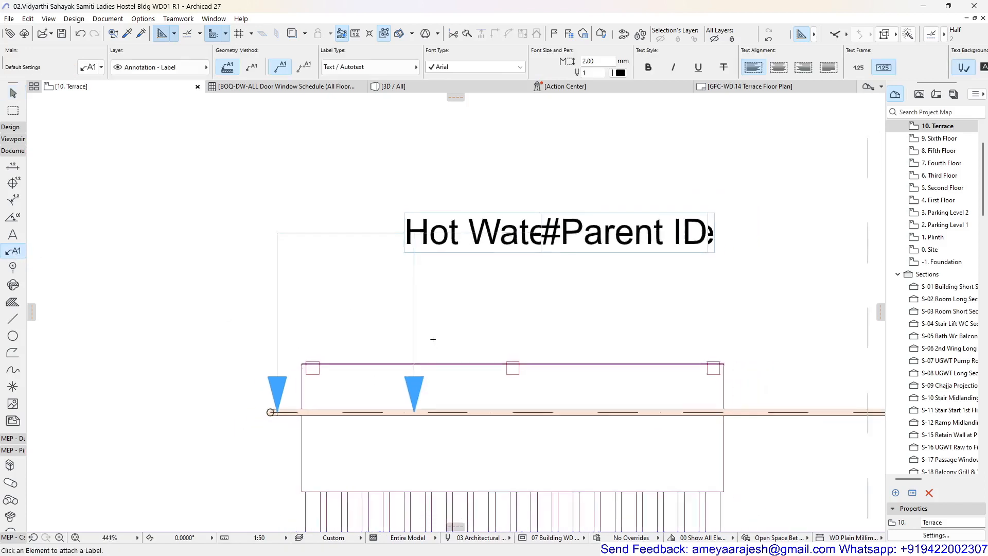
scroll(434, 338, "down", 2)
scroll(726, 405, "up", 3)
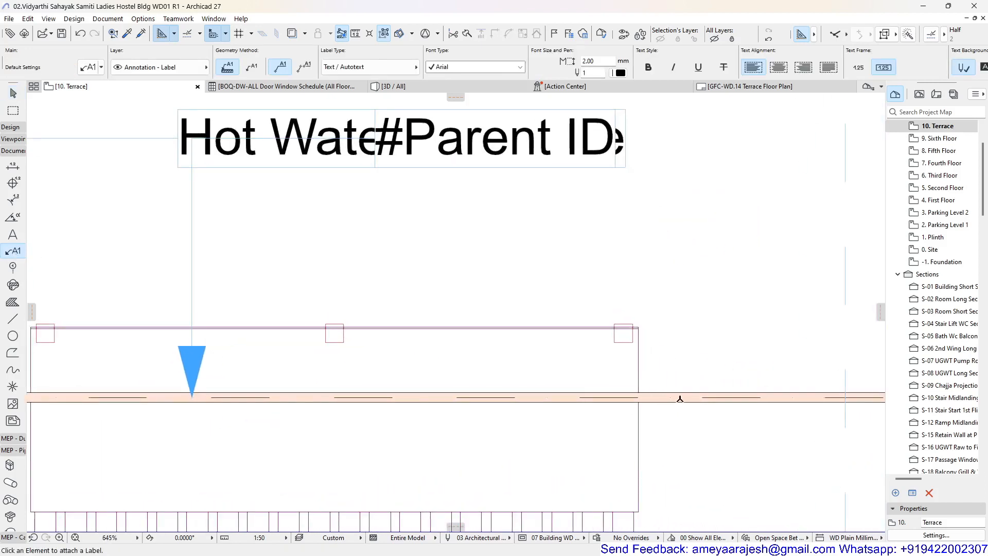
middle_click_drag(687, 399, 357, 391)
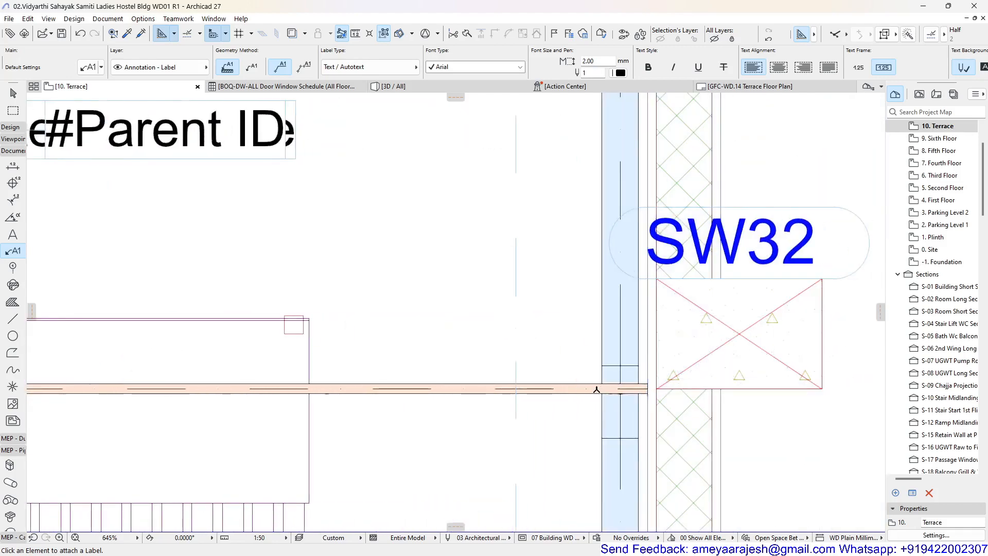
scroll(480, 391, "down", 6)
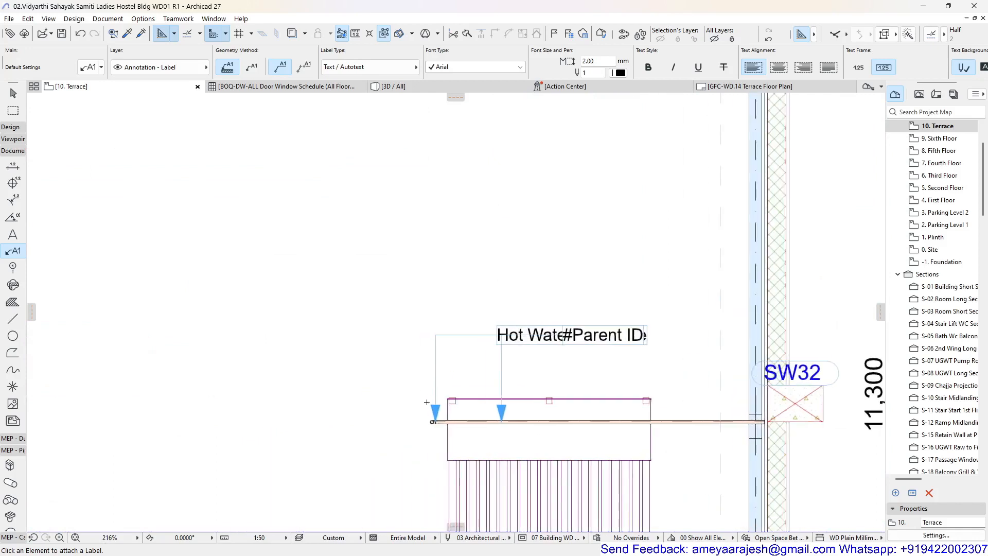
scroll(427, 402, "up", 10)
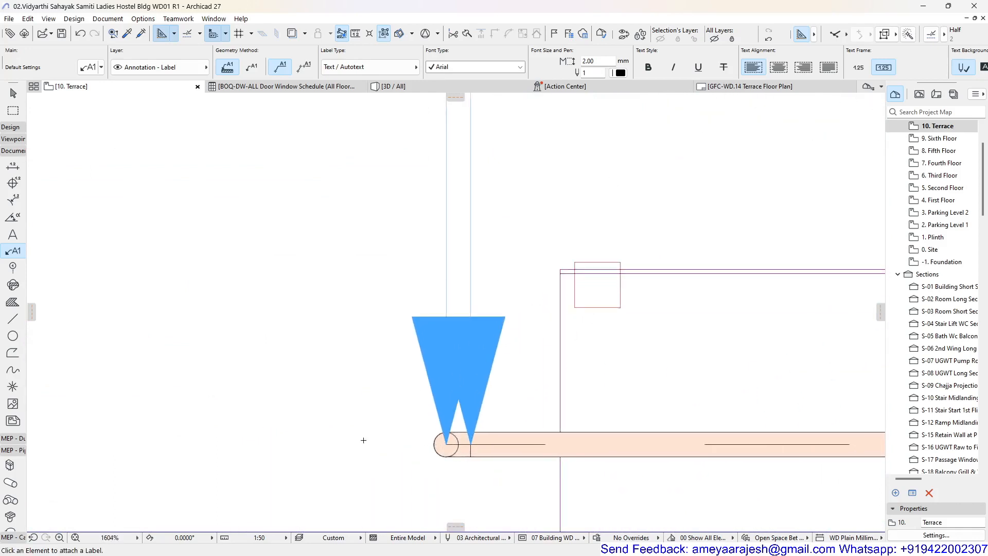
scroll(402, 399, "down", 6)
scroll(661, 269, "down", 2)
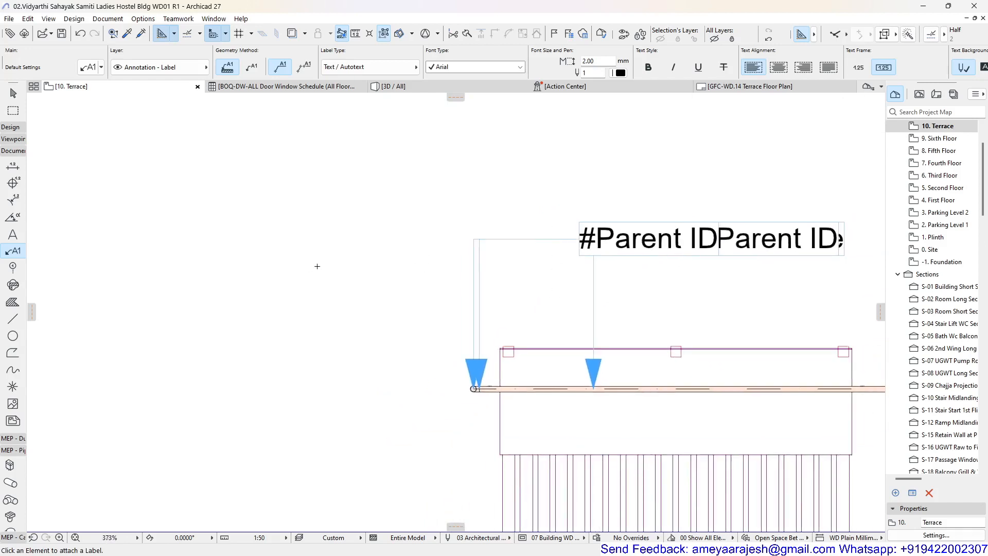
key("ctrl+z")
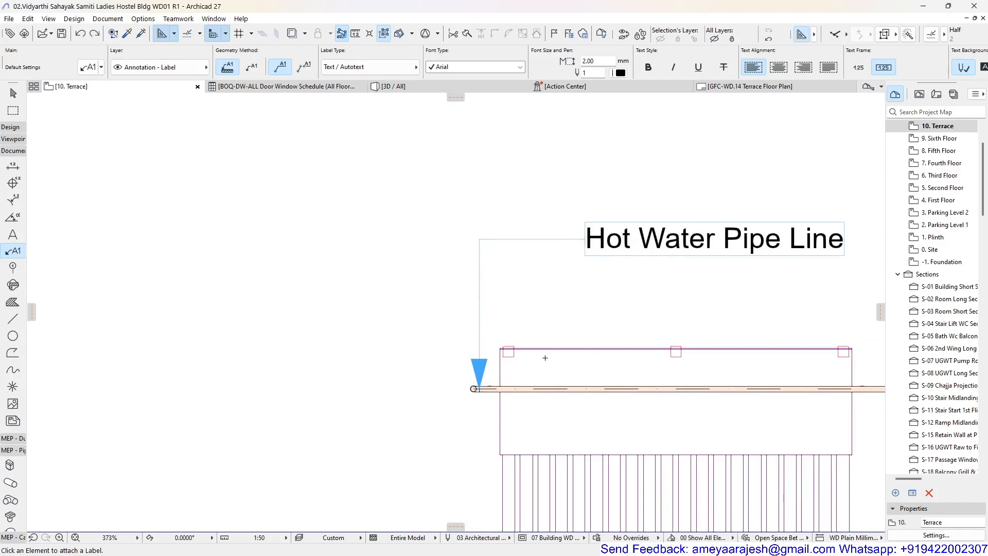
Add a second line to the hot water pipe label containing the Element ID autotext.
middle_click_drag(543, 359, 365, 330)
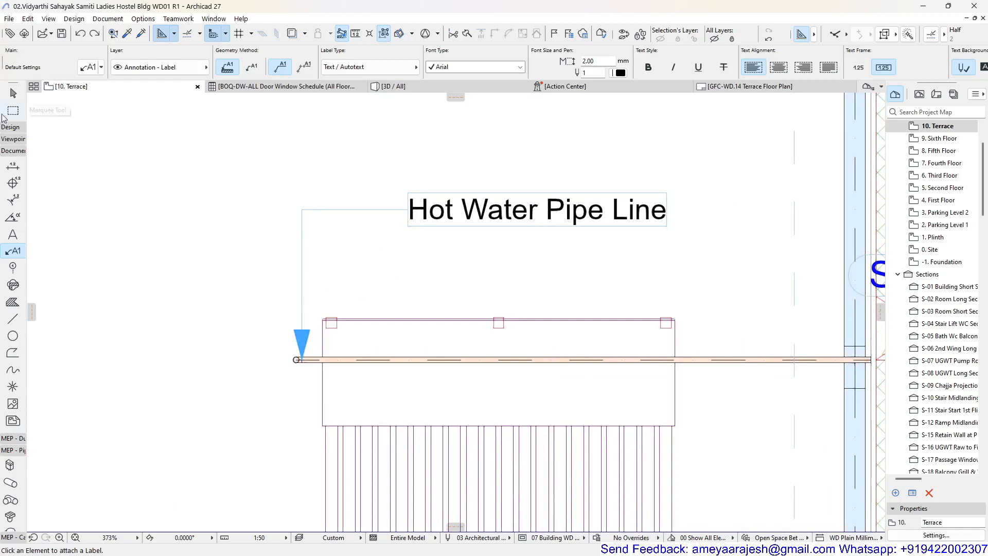
left_click(12, 94)
left_click(462, 218)
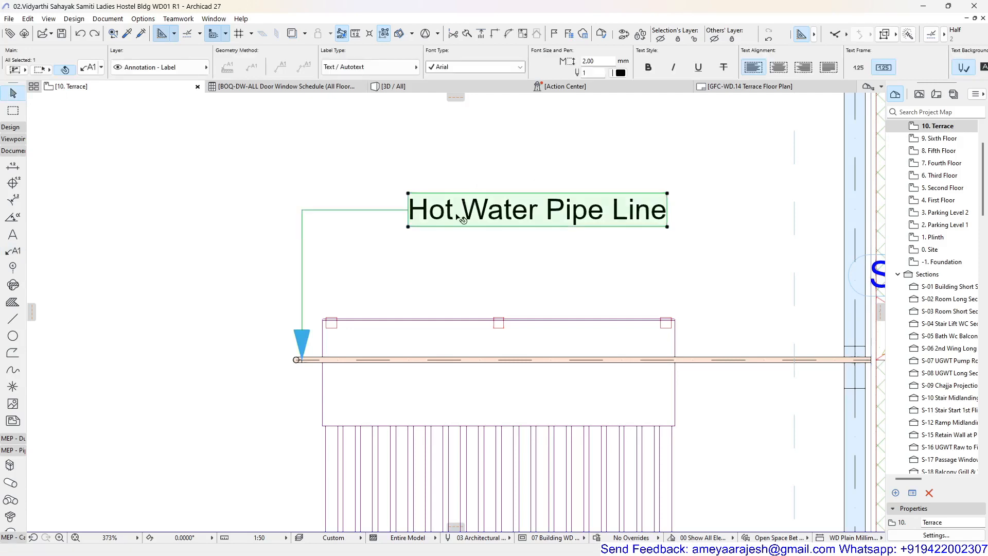
double_click(459, 219)
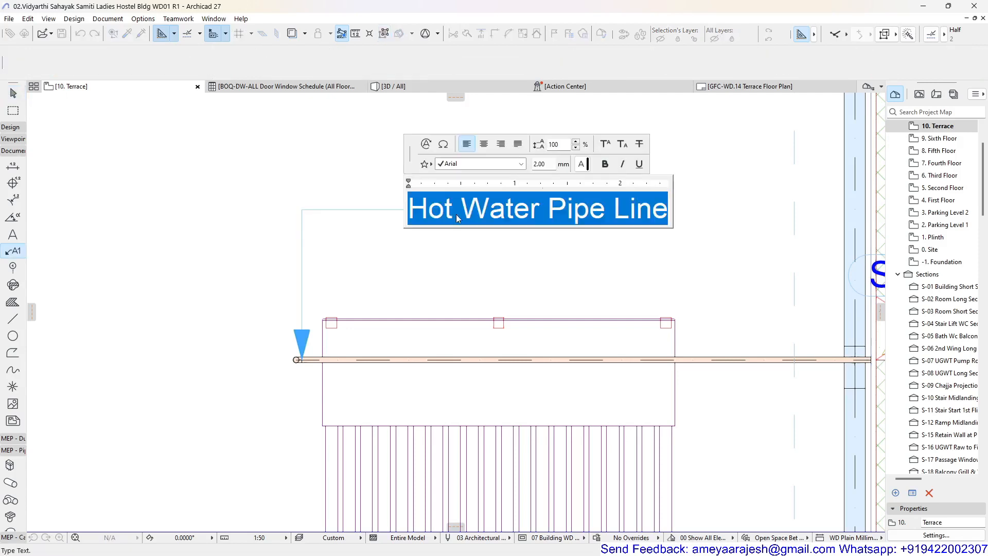
left_click(425, 144)
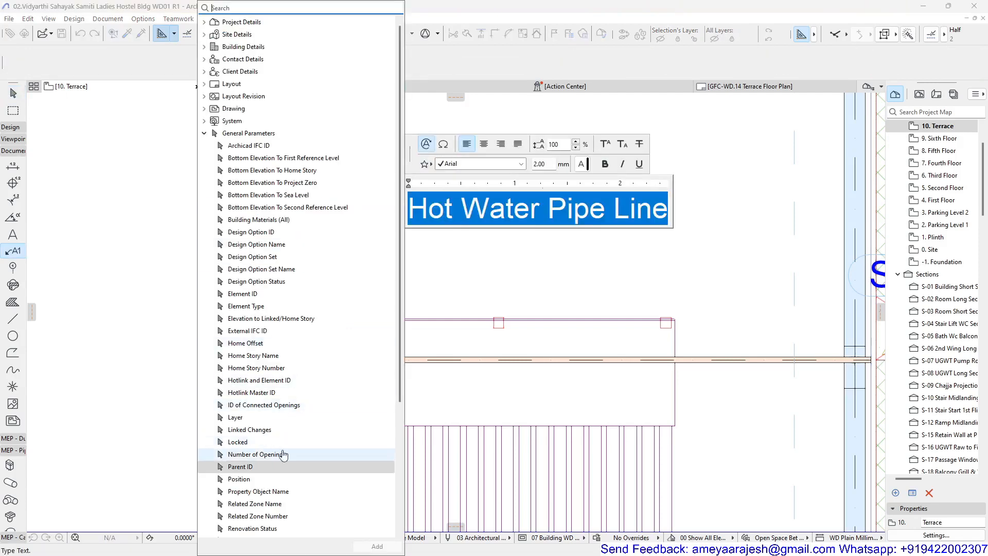
left_click(511, 280)
right_click(664, 219)
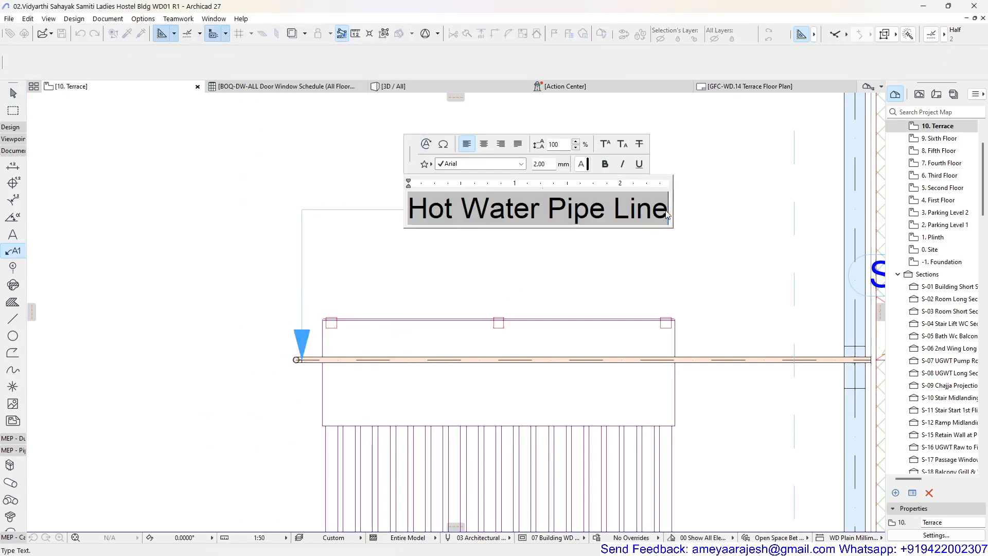
key("Return")
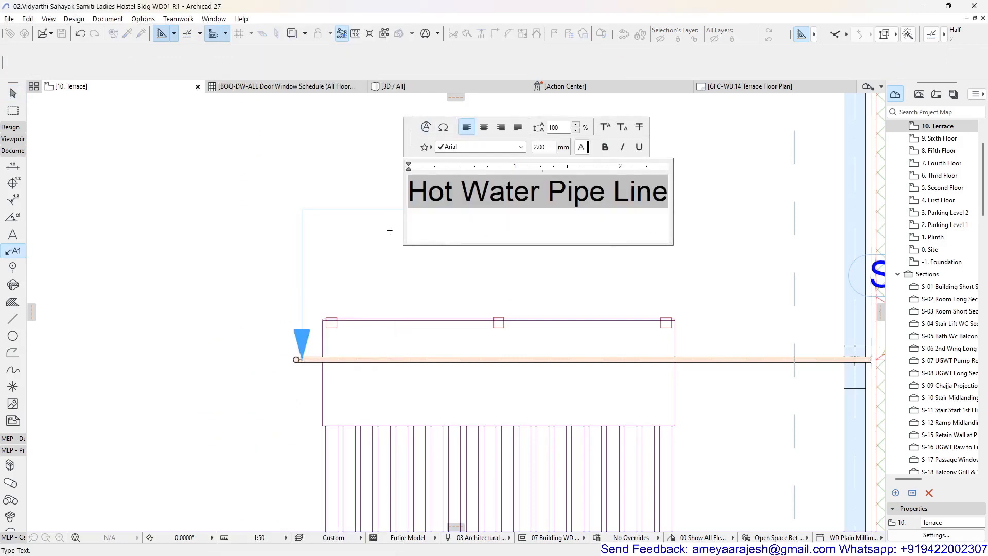
left_click(427, 128)
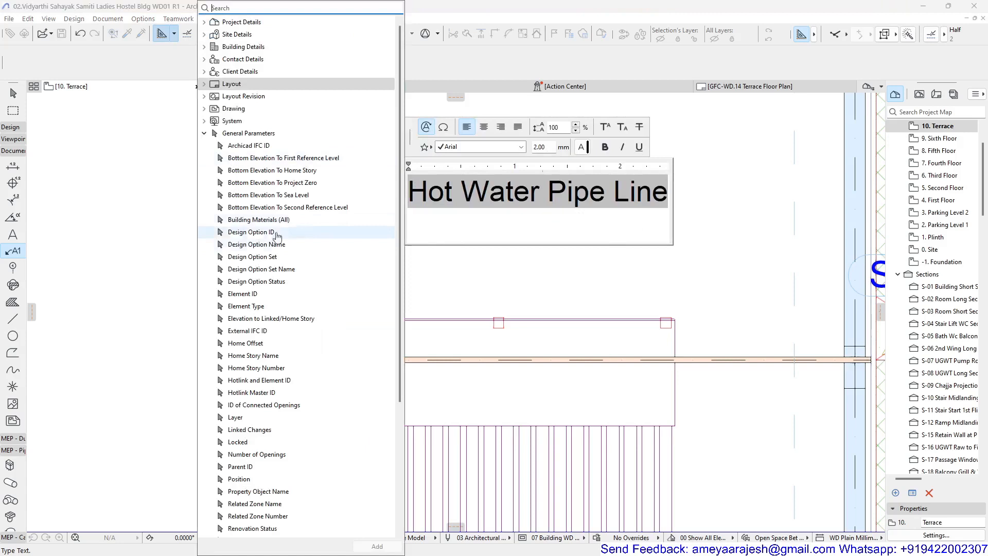
double_click(269, 294)
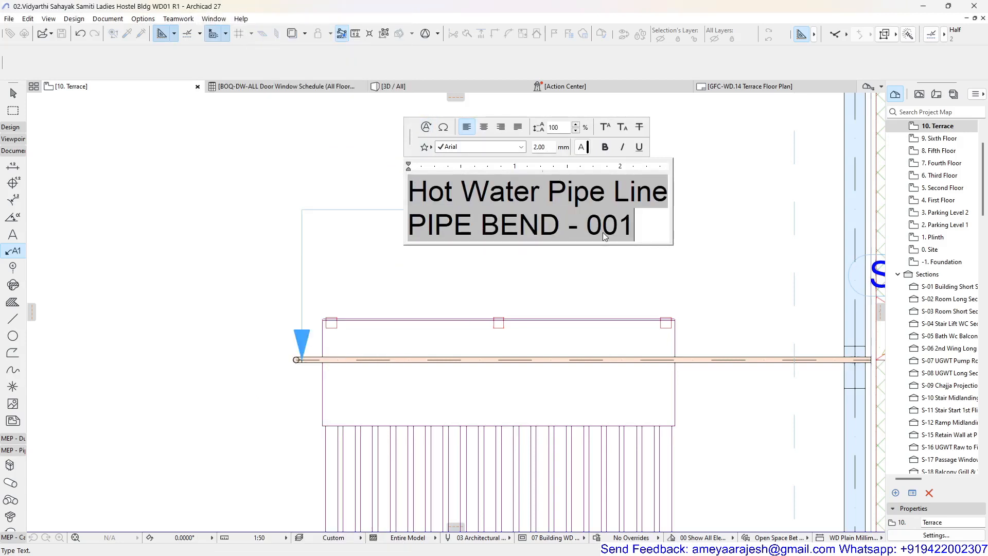
left_click(420, 295)
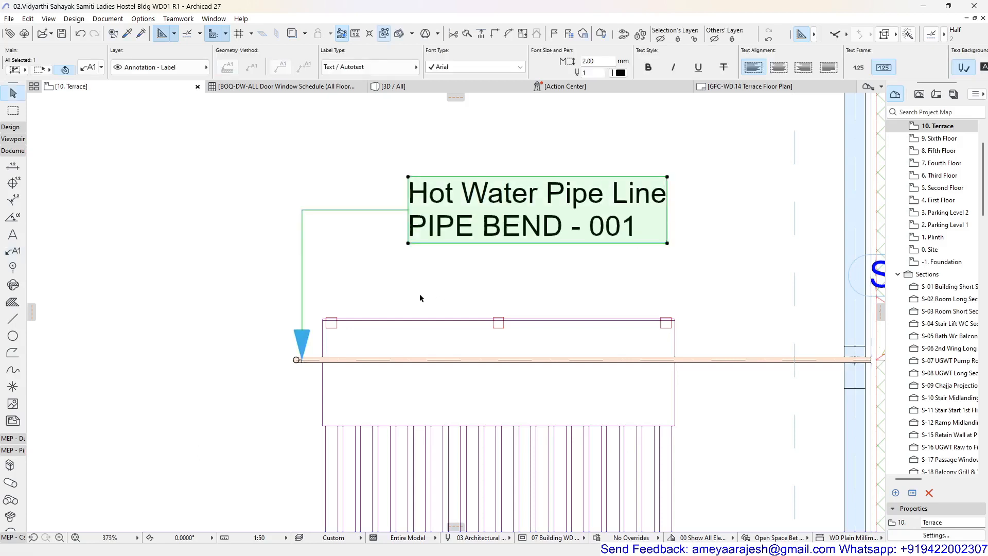
Select the hot water pipe at the label's arrowhead to check its element ID.
scroll(287, 381, "up", 4)
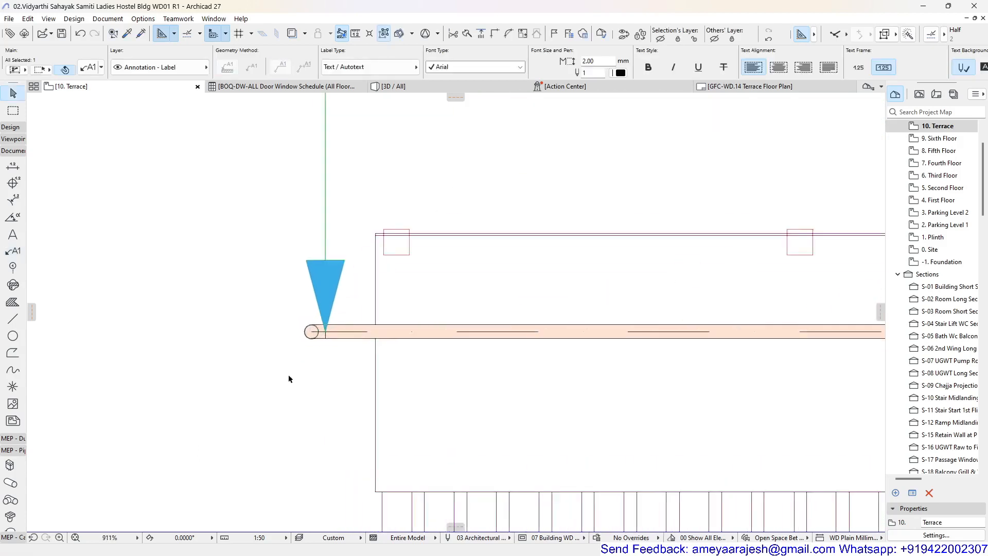
left_click(340, 333)
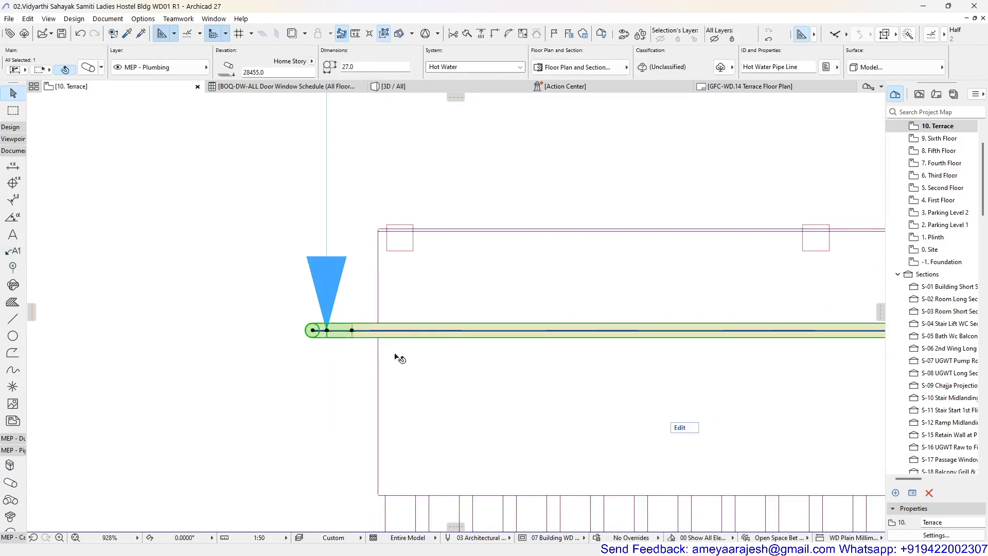
scroll(316, 383, "down", 3)
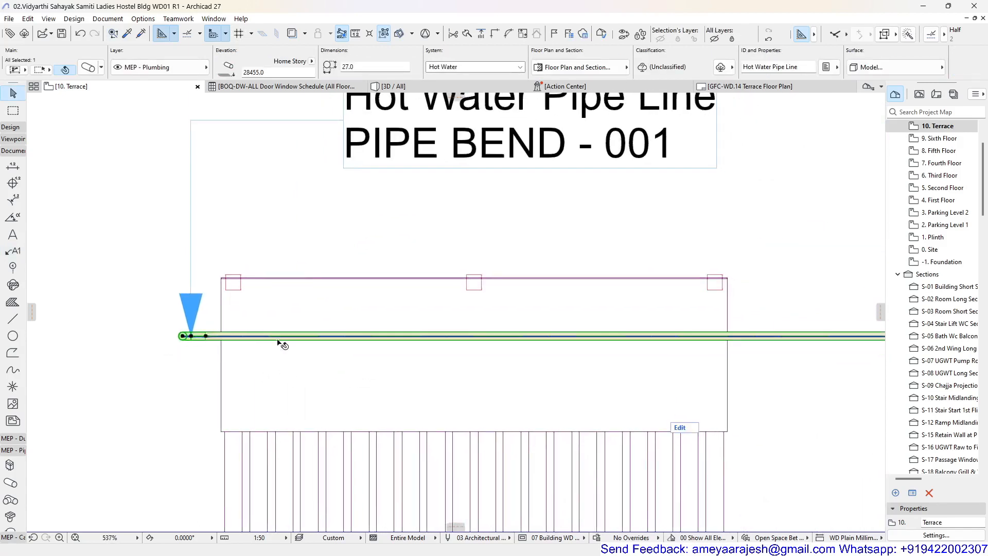
Examine the hot water pipe's free end below the label's arrowhead and check the straight pipe component's ID in the Pipe Route settings.
scroll(278, 343, "down", 2)
scroll(211, 358, "up", 3)
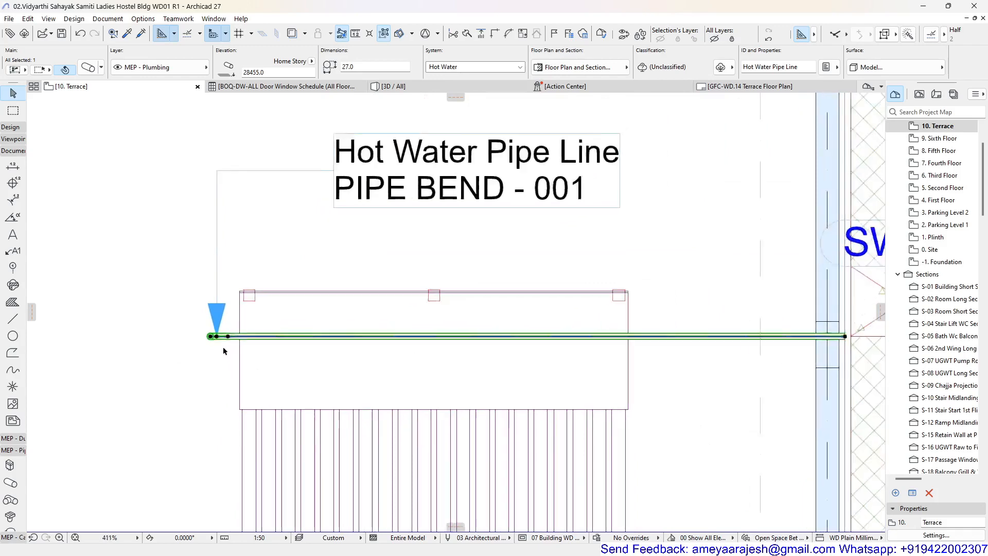
scroll(214, 345, "up", 2)
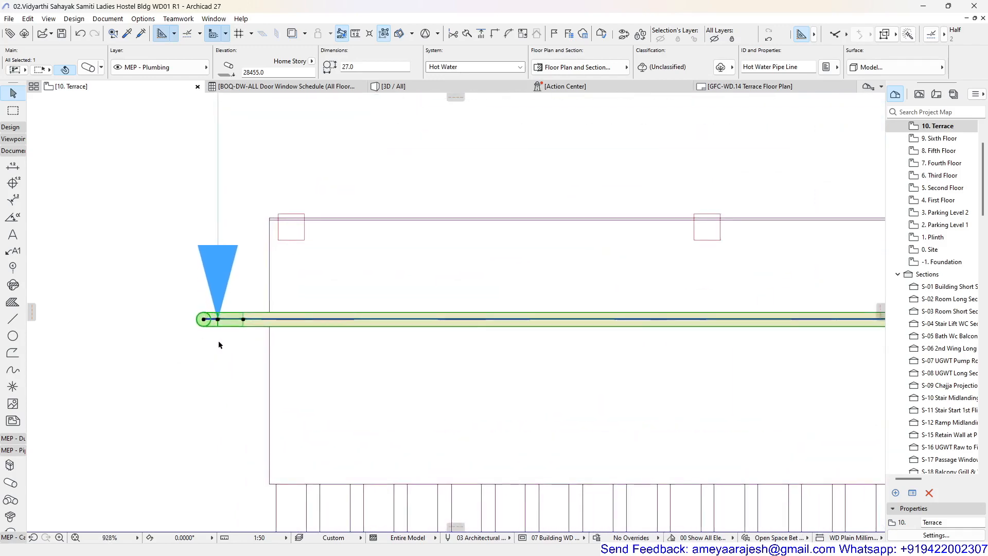
scroll(218, 340, "down", 4)
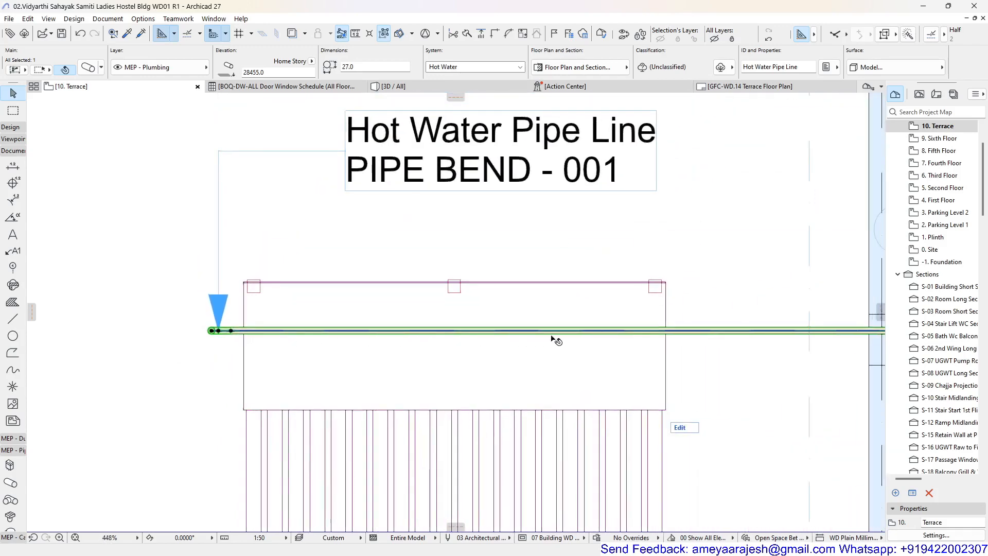
scroll(212, 337, "up", 2)
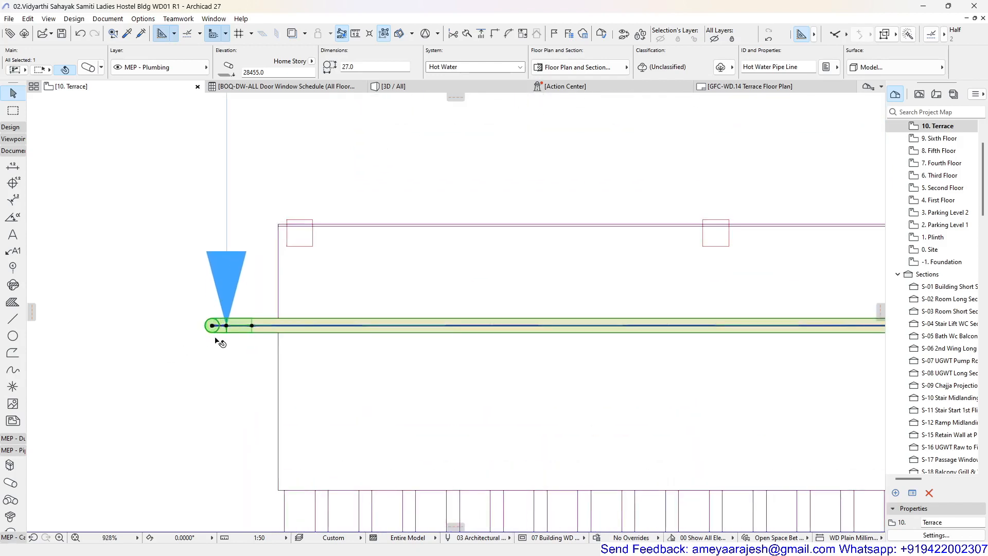
scroll(215, 337, "up", 2)
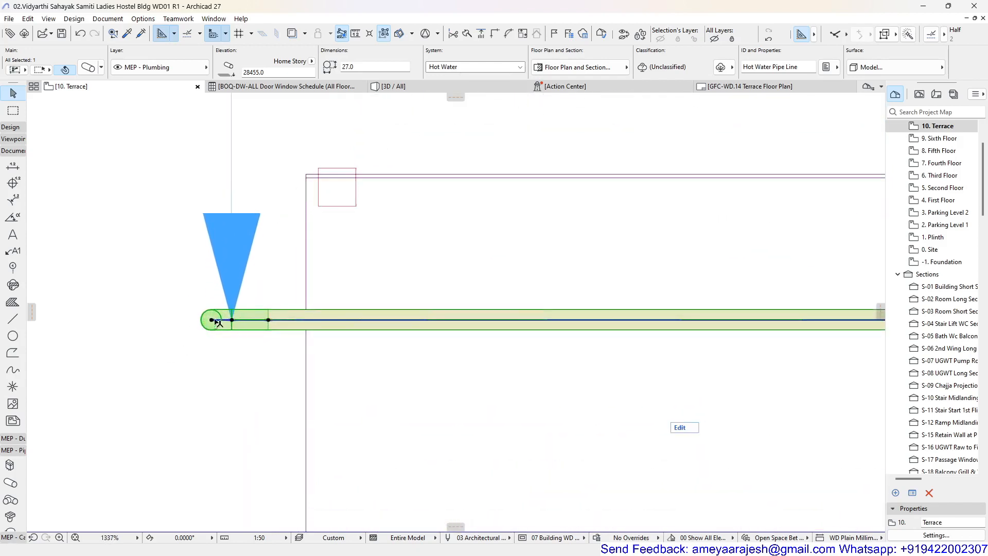
scroll(219, 351, "down", 4)
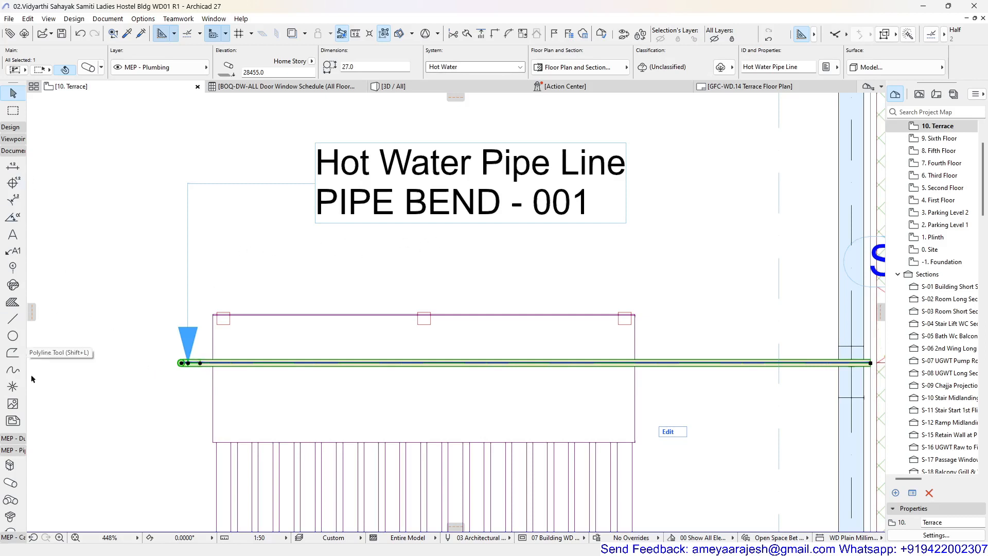
left_click(88, 67)
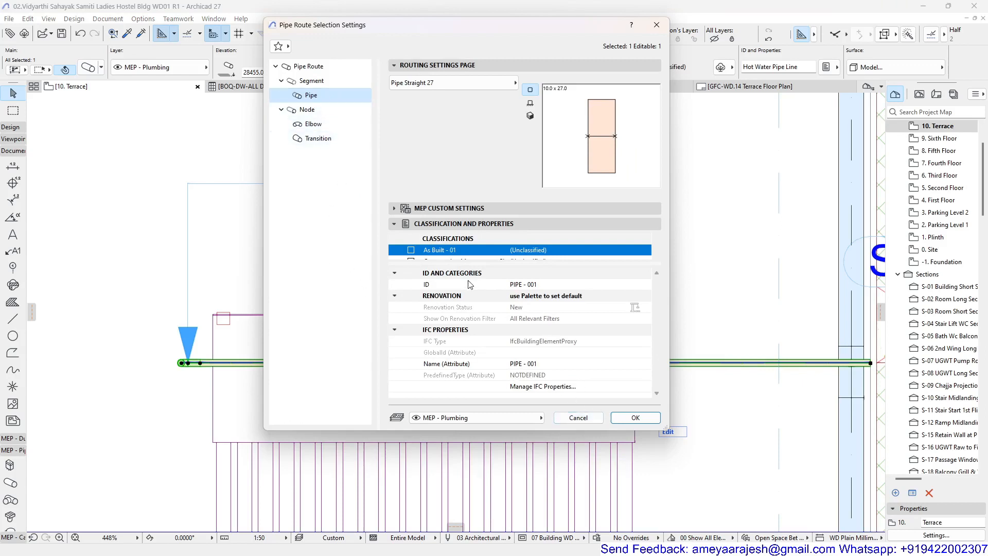
left_click(578, 417)
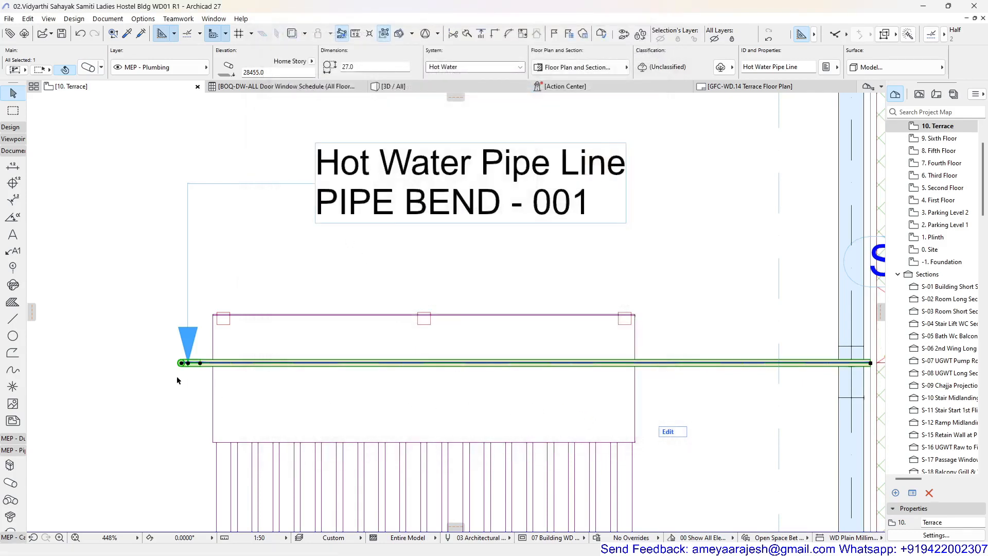
Open the hot water pipe route for editing, inspect the whole route near its free end, and clear the selection.
scroll(177, 380, "up", 2)
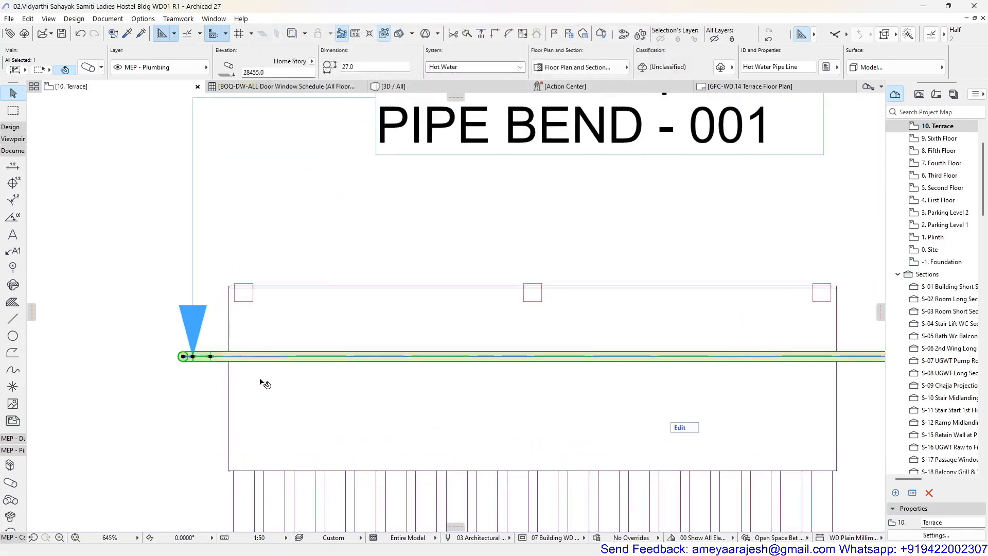
left_click(686, 429)
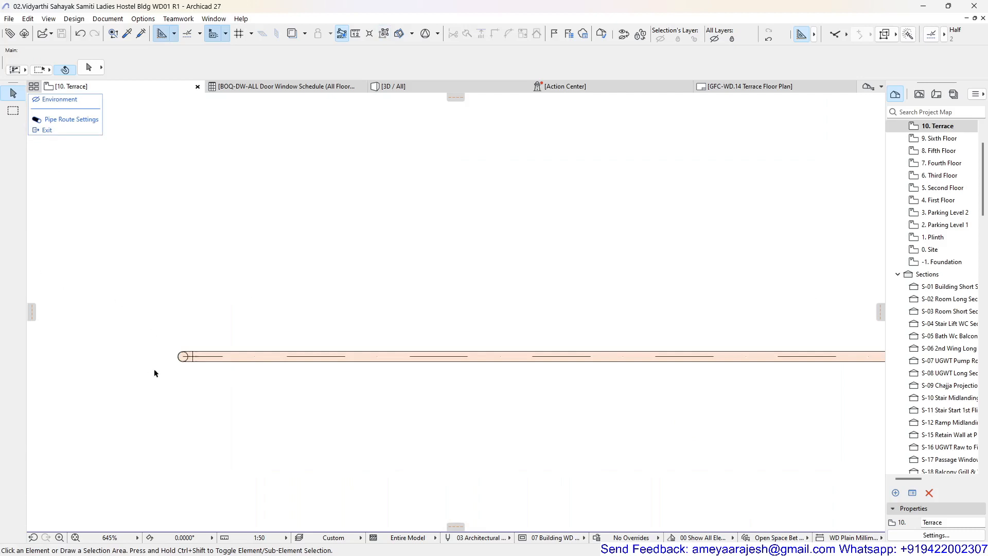
scroll(197, 381, "up", 5)
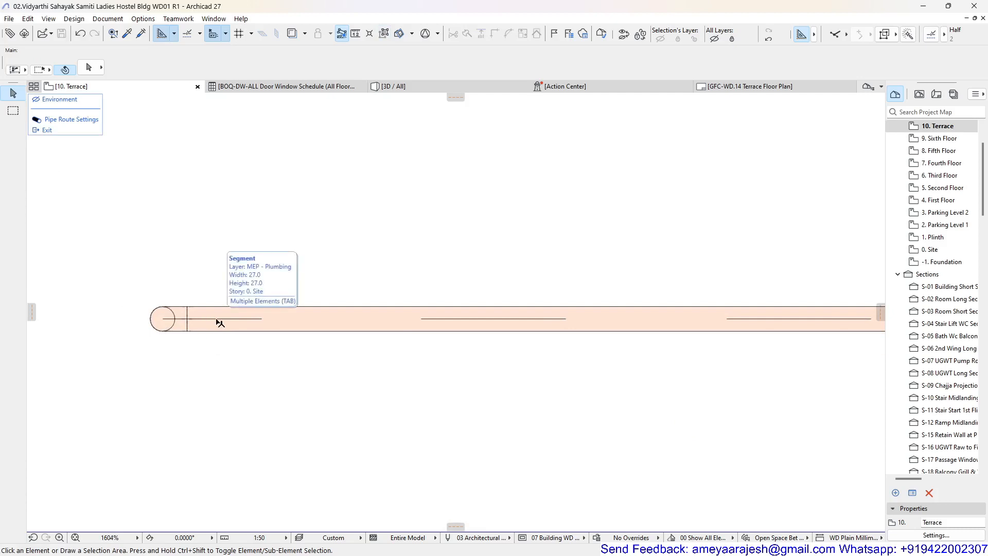
left_click(242, 324)
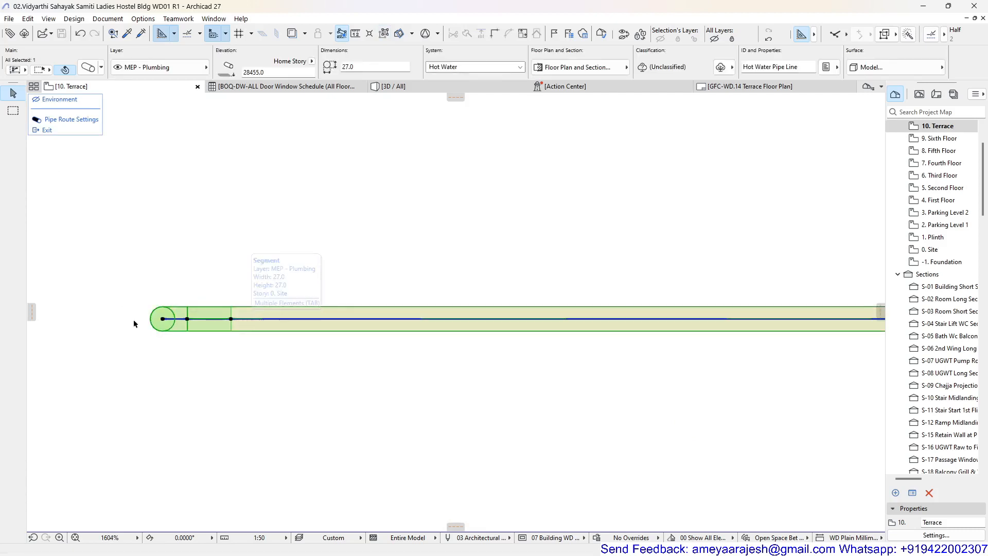
scroll(276, 318, "down", 1)
scroll(288, 315, "down", 5)
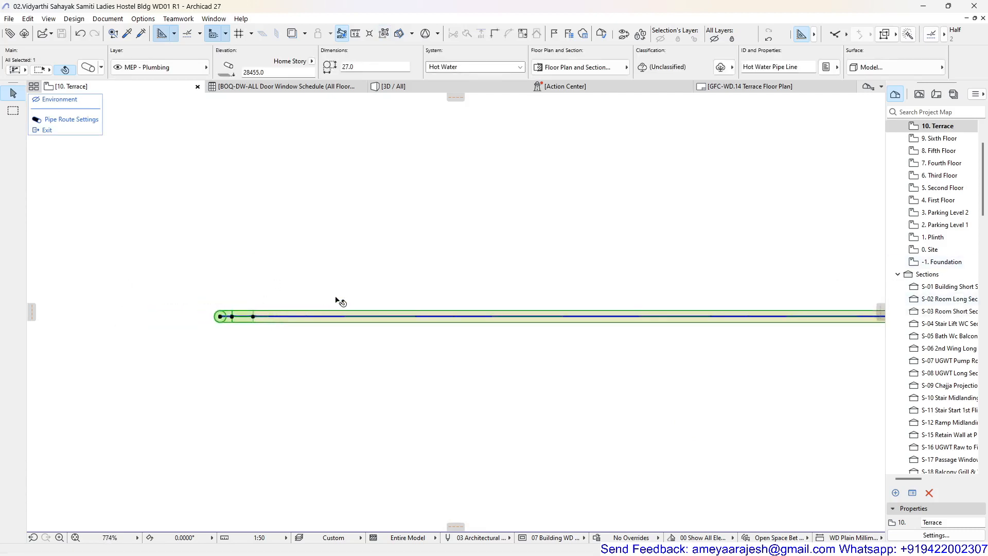
scroll(252, 289, "up", 1)
scroll(183, 292, "down", 1)
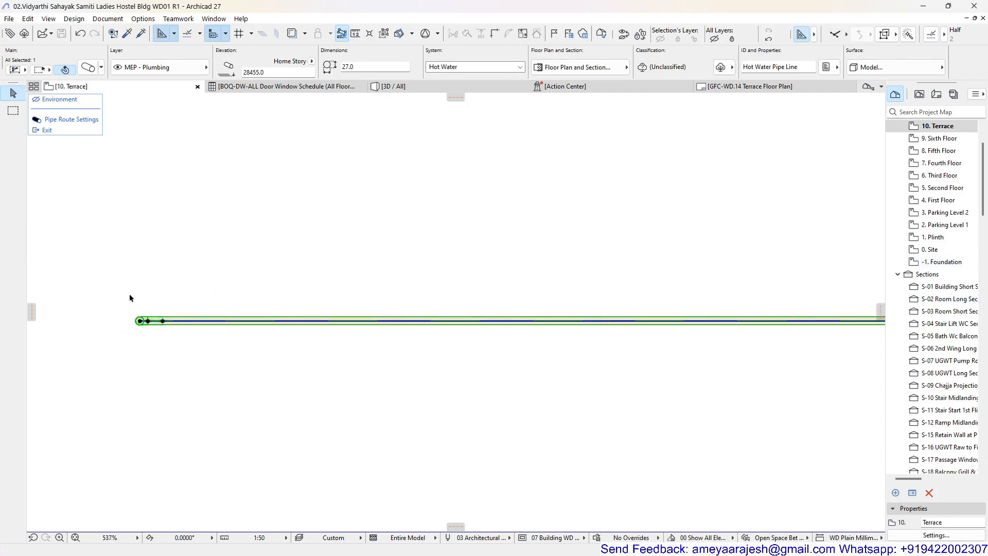
scroll(129, 297, "up", 4)
left_click(163, 367)
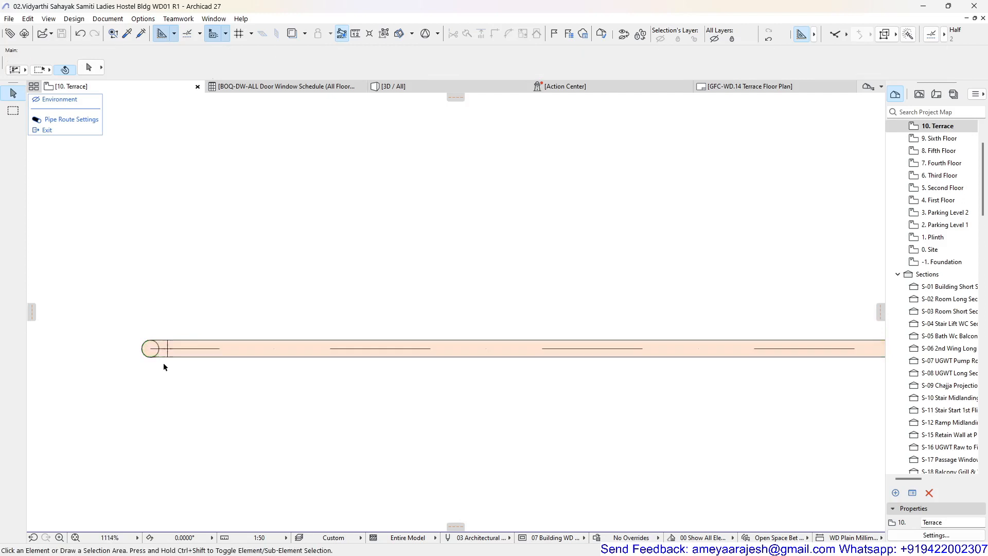
Select the short straight piece, the long straight piece and the bend individually to check their pipe IDs.
scroll(166, 360, "up", 6)
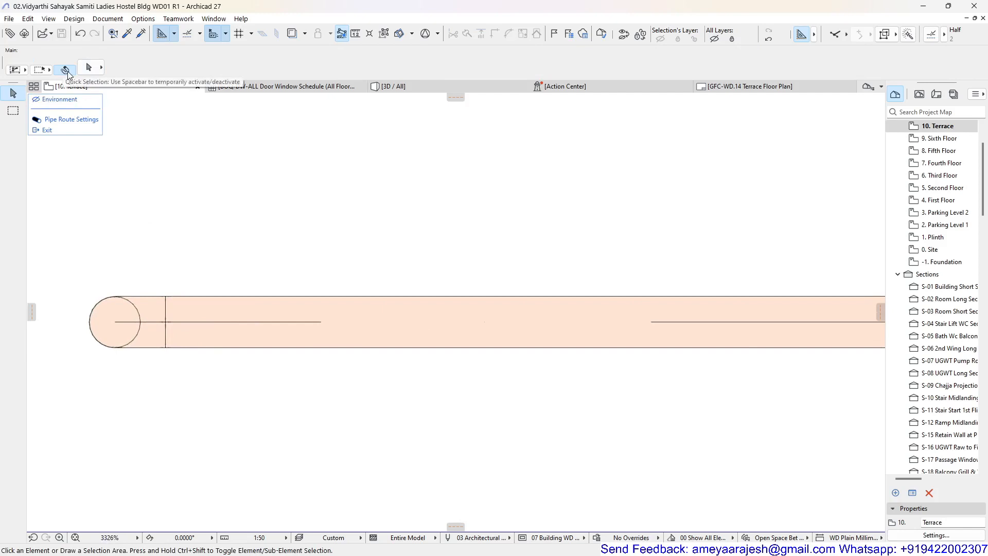
left_click(194, 342)
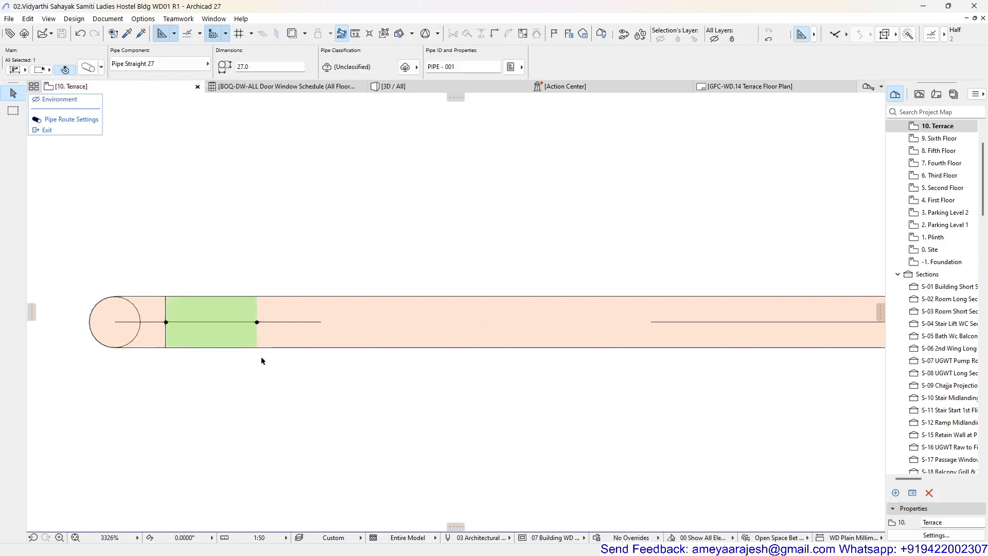
left_click(288, 343)
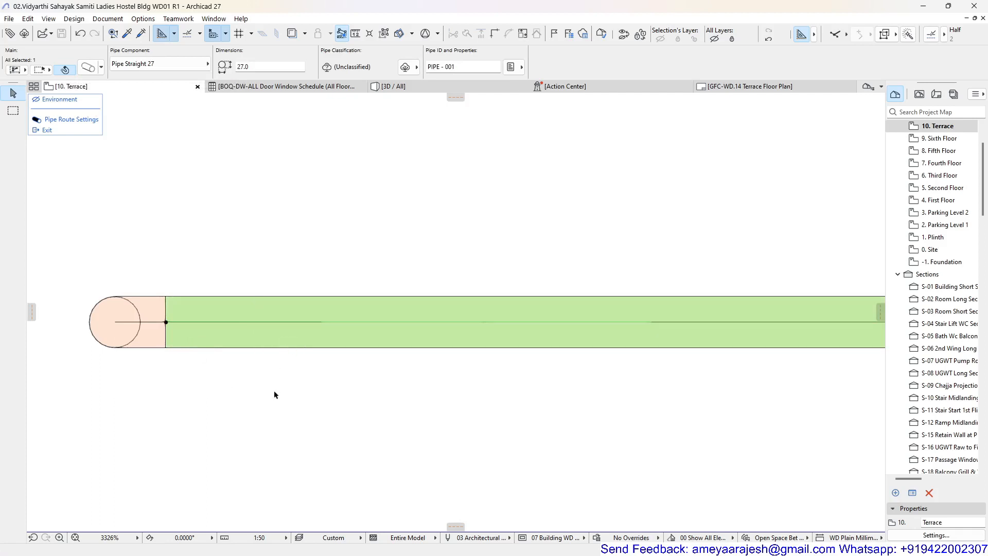
left_click(149, 340)
Set the pipe ID of the long straight piece to "HT" and exit pipe route editing.
left_click(329, 338)
left_click(429, 72)
type("HT")
left_click(45, 131)
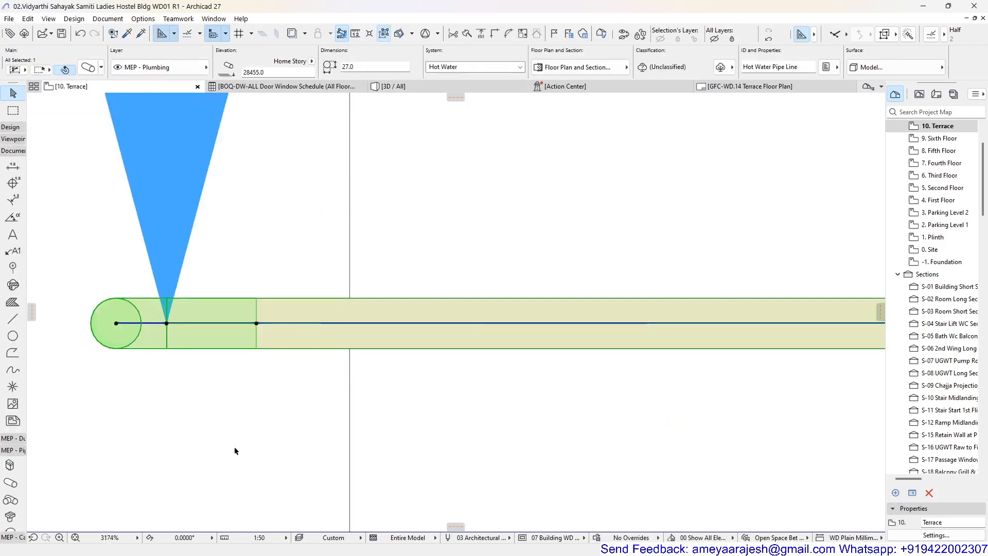
Examine the two-line label and the point where its arrowhead meets the bend of the hot water pipe.
scroll(235, 451, "down", 3)
scroll(291, 288, "down", 3)
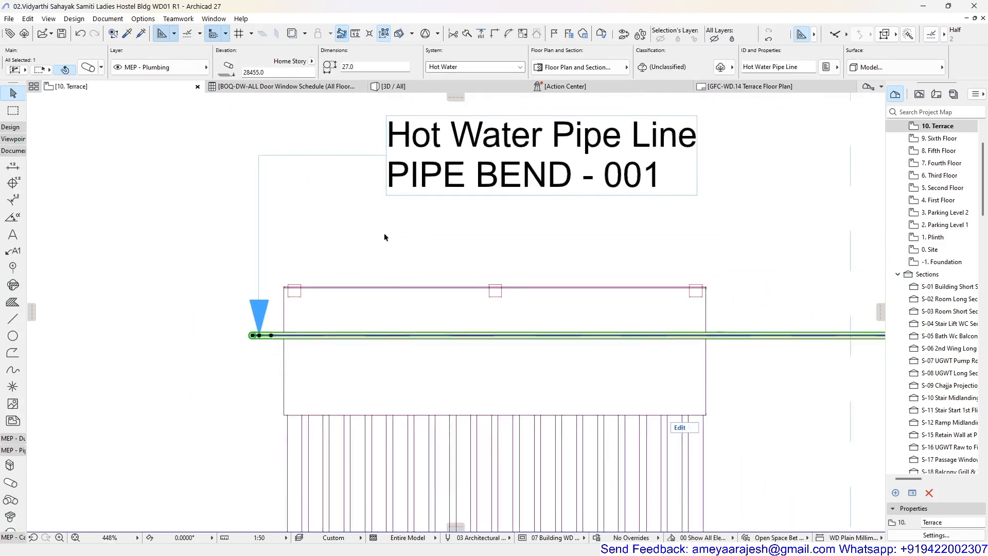
scroll(258, 337, "up", 5)
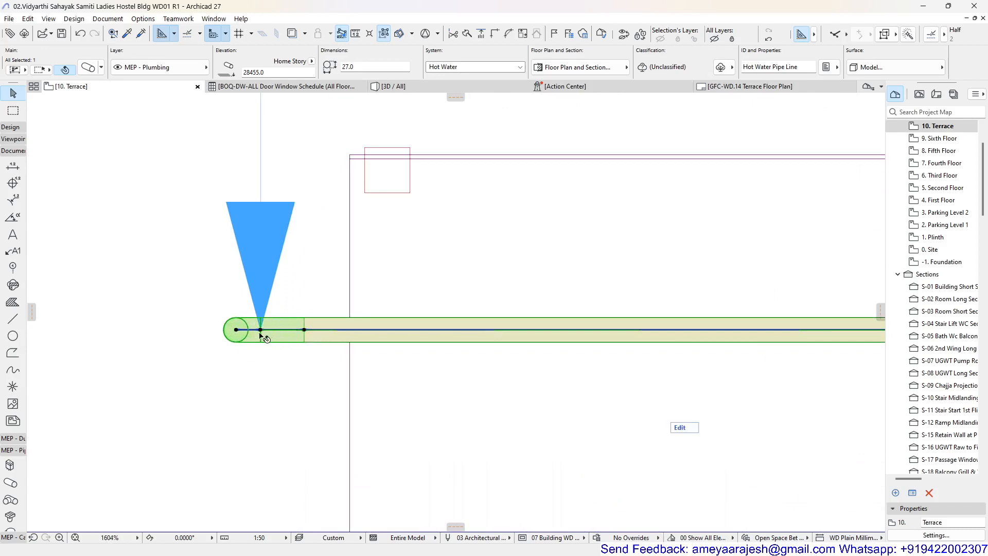
scroll(271, 307, "down", 5)
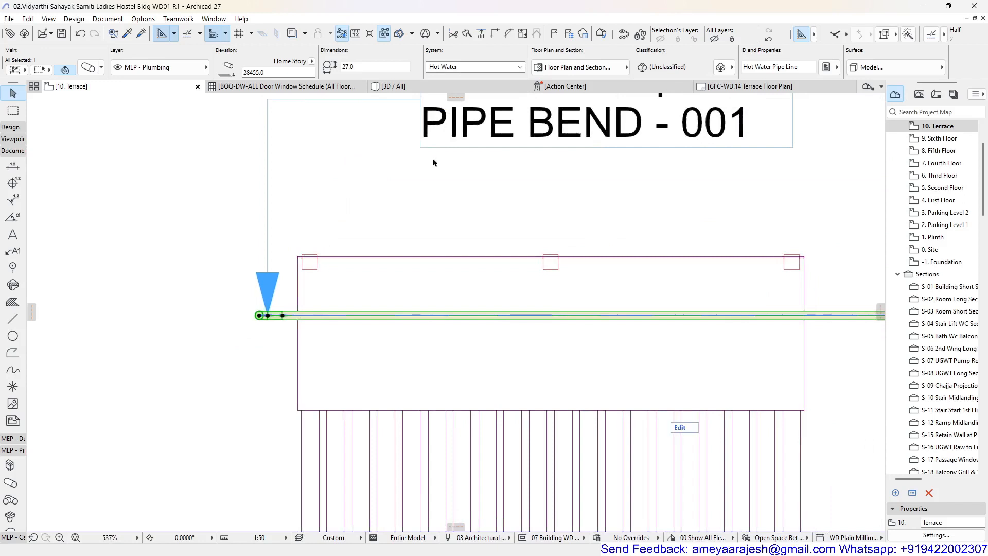
middle_click_drag(435, 161, 433, 242)
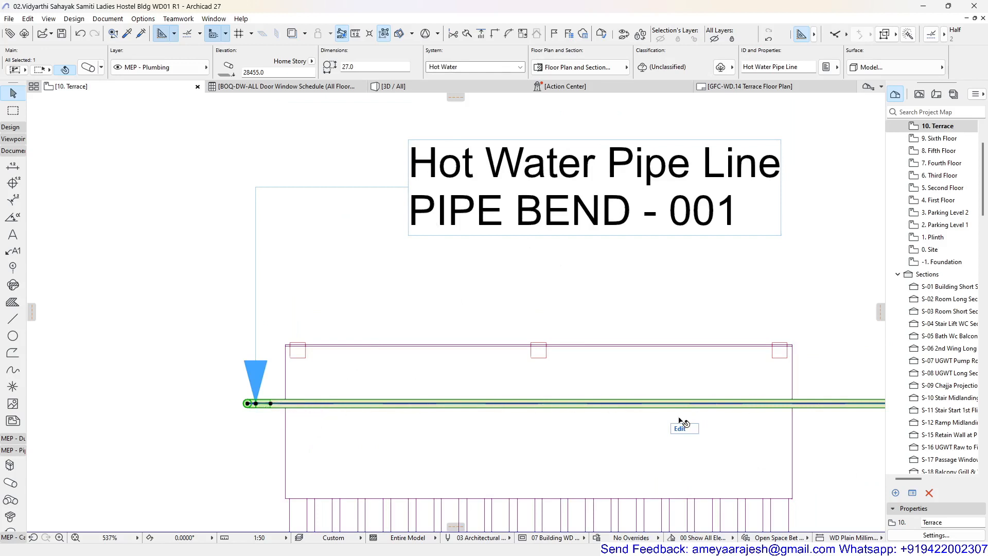
scroll(494, 425, "down", 2)
middle_click_drag(494, 425, 394, 380)
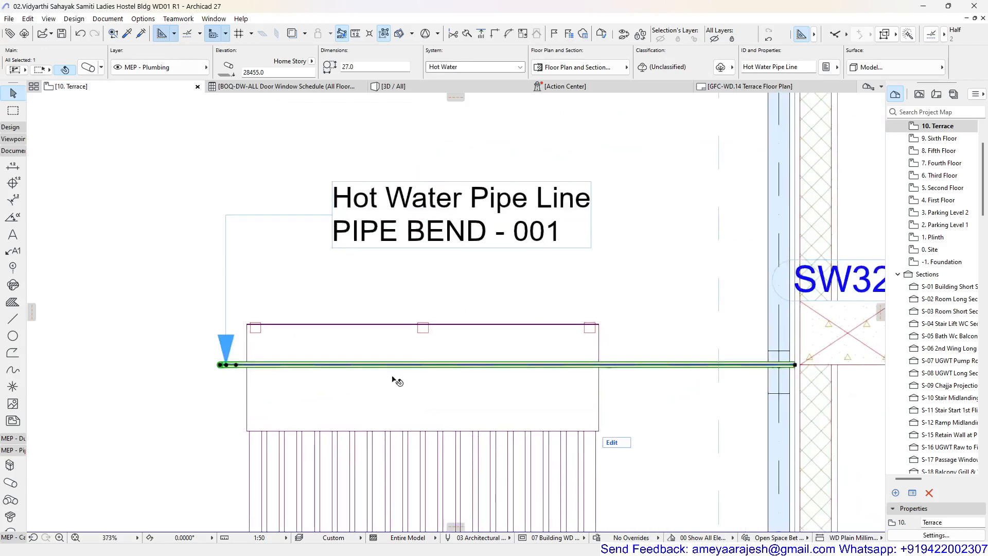